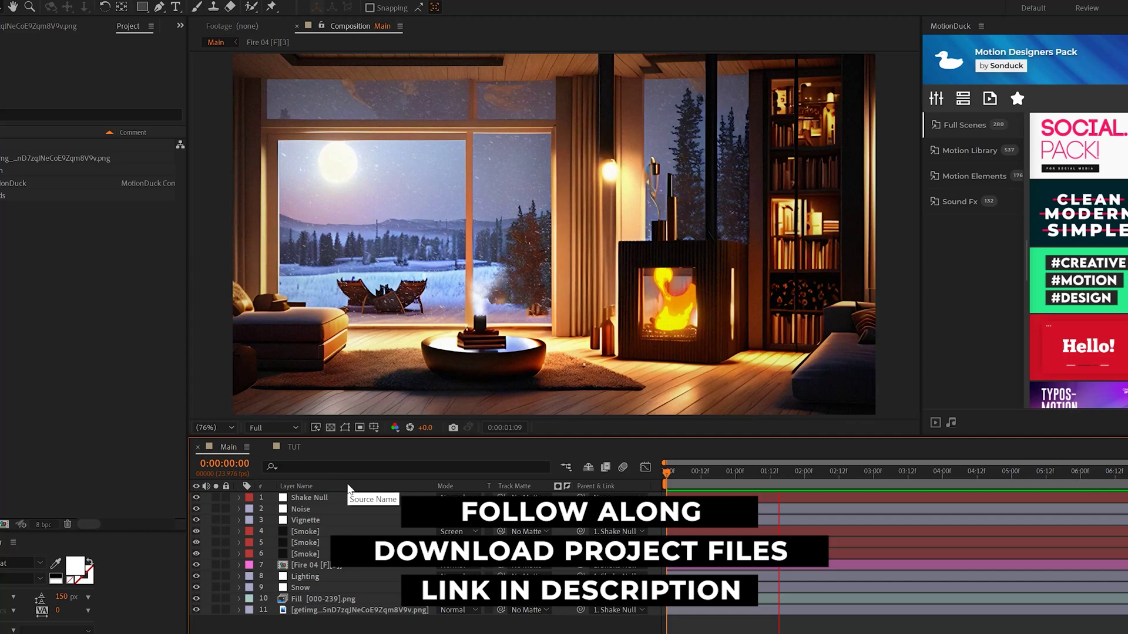
# Step: Restart the Main composition preview to watch the finished cozy cabin animation from the beginning
pyautogui.press('space')
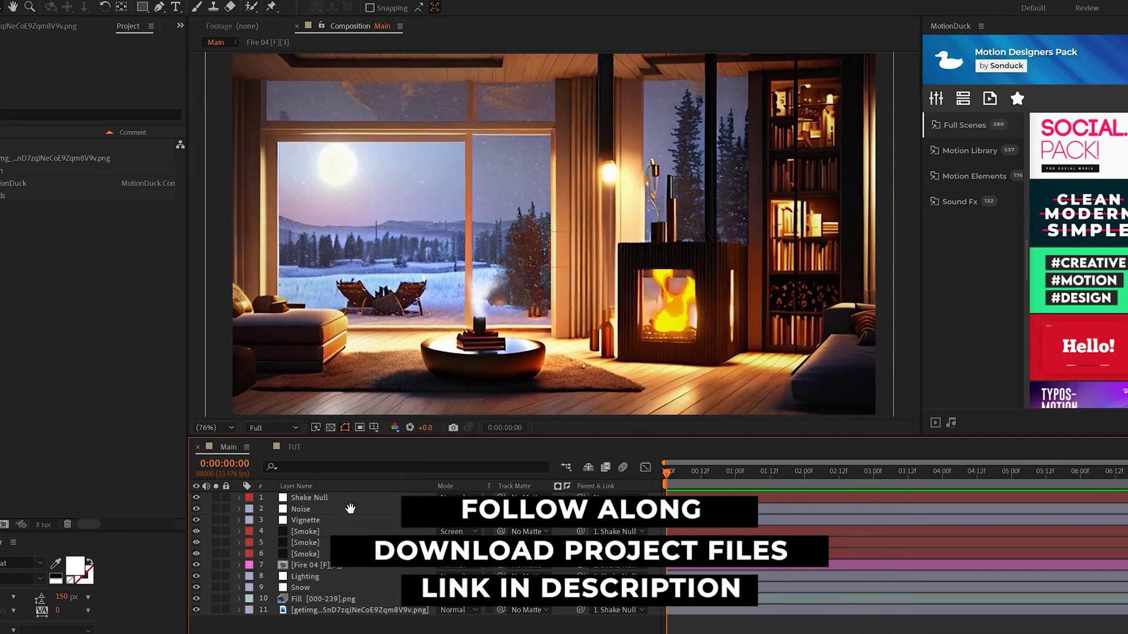
pyautogui.press('space')
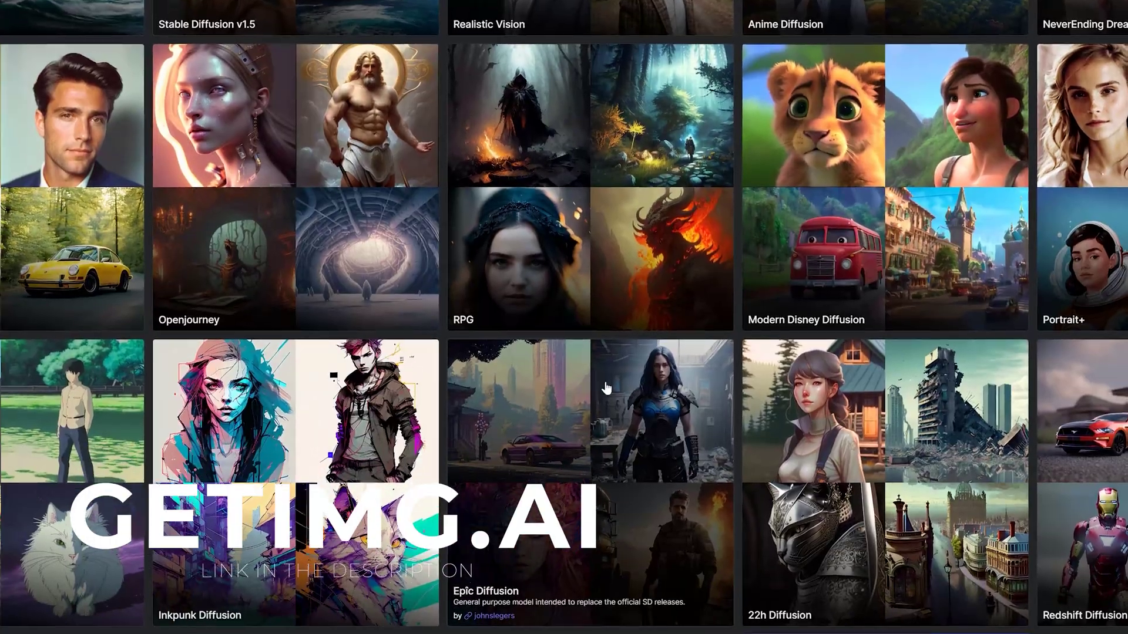
# Step: Finish the night cabin prompt, generate the 1024 × 576 image, and open the result
pyautogui.scroll(-7, 606, 388)
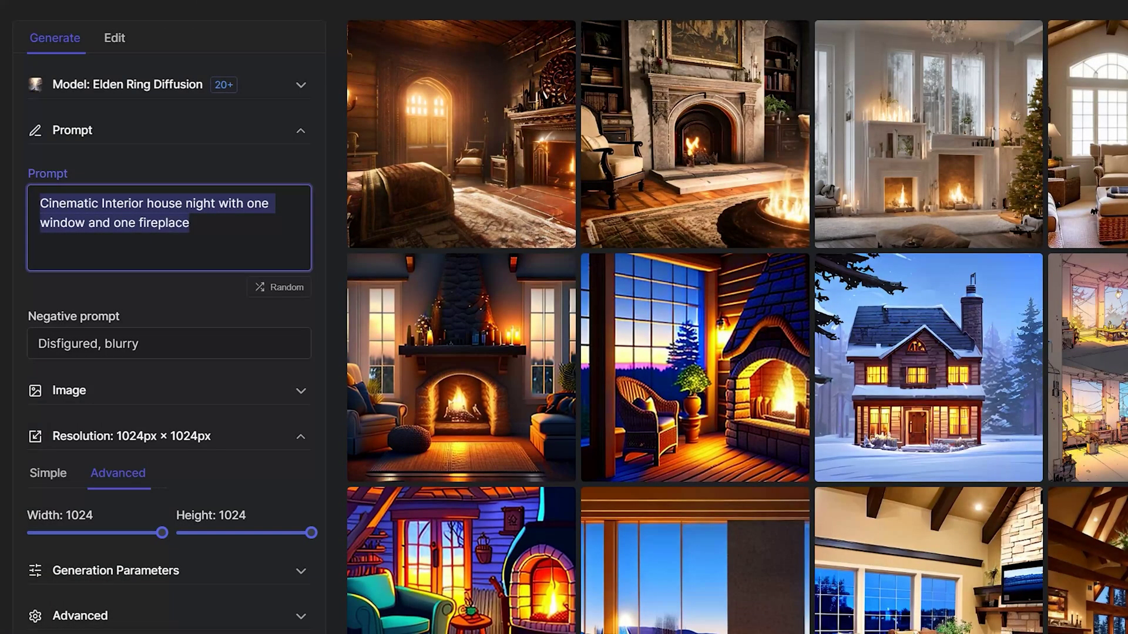
pyautogui.click(167, 401)
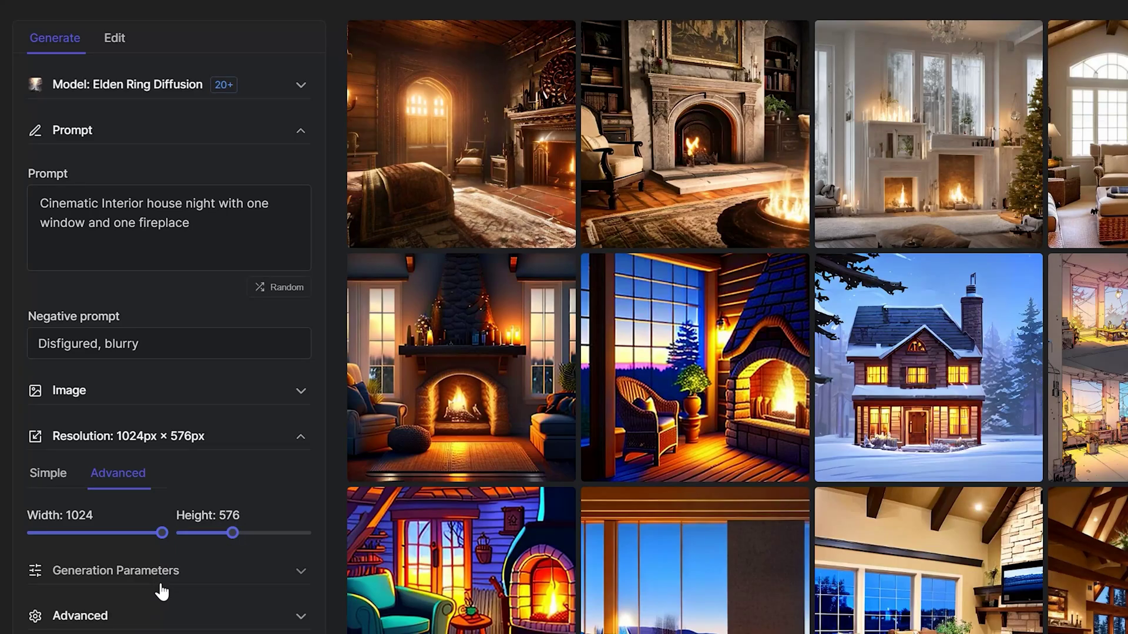
pyautogui.scroll(-3, 162, 592)
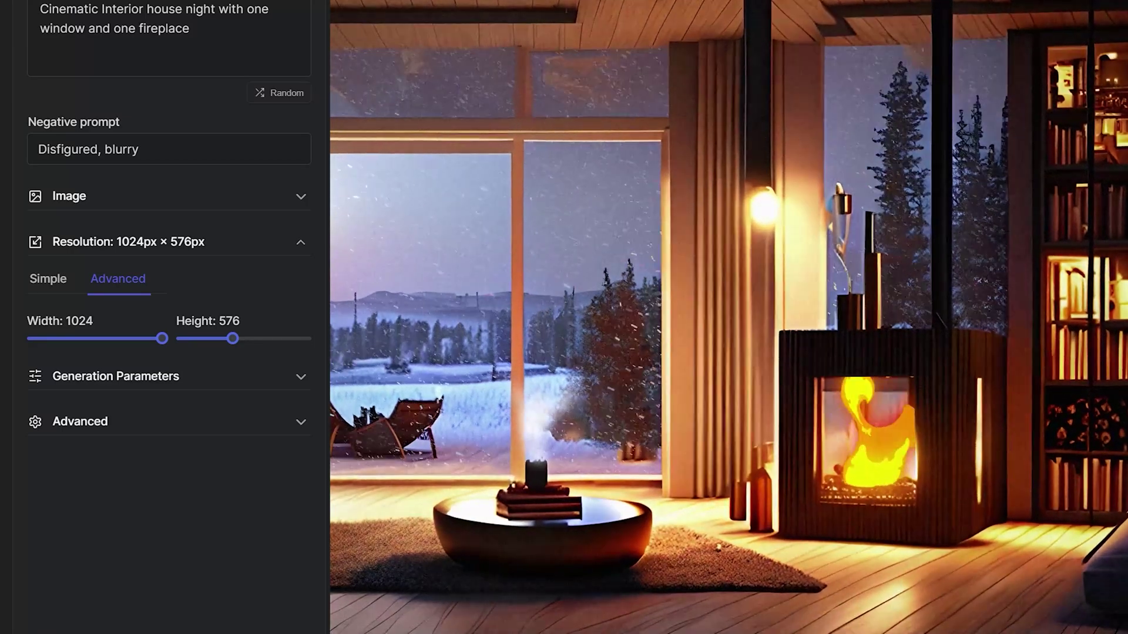
pyautogui.click(151, 564)
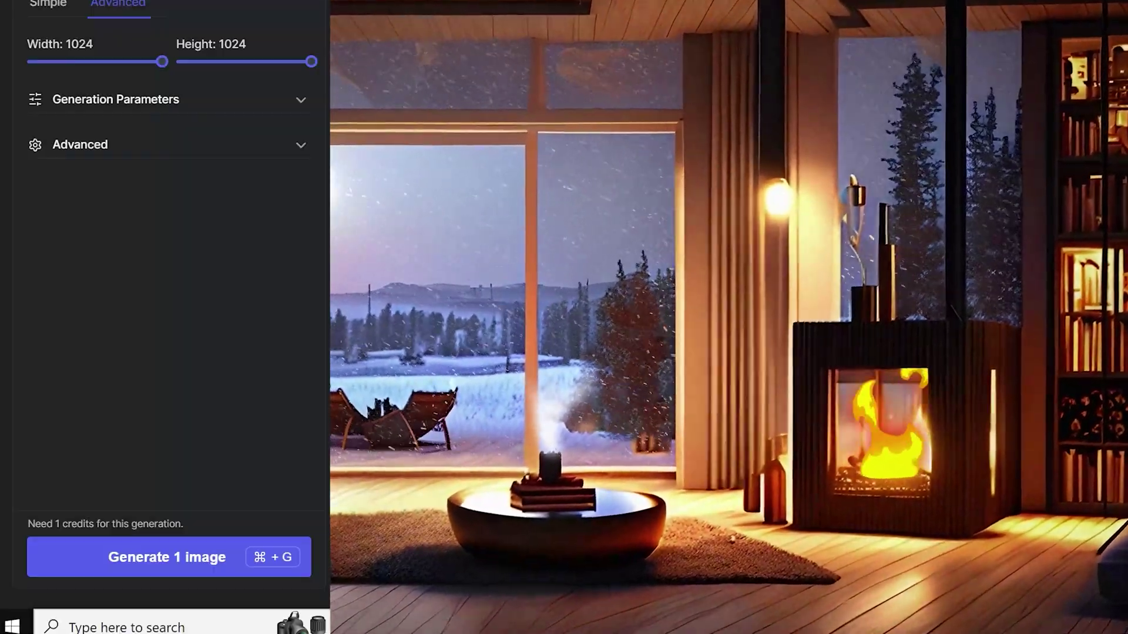
pyautogui.click(135, 558)
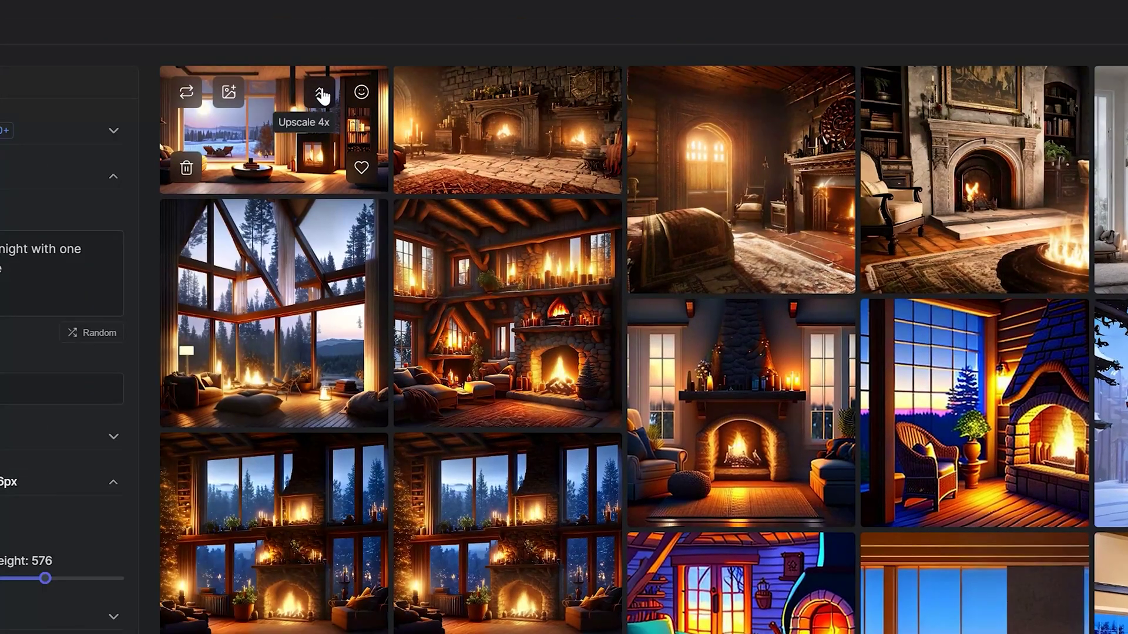
pyautogui.click(322, 84)
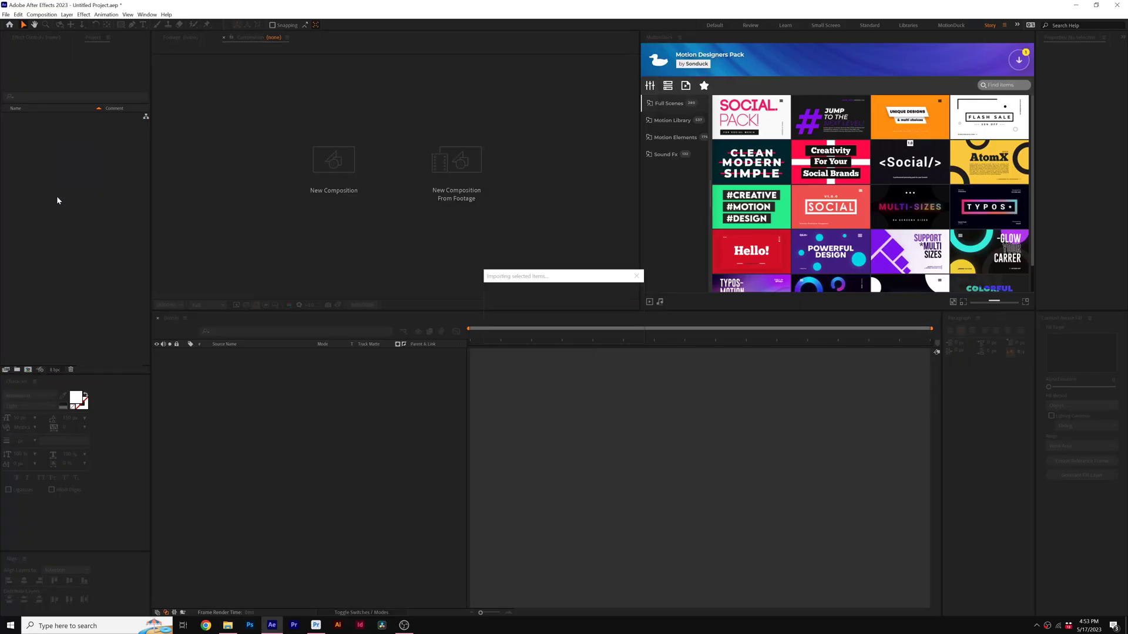
# Step: Drop the cabin PNG into a new comp and add an adjustment layer named Weather
pyautogui.moveTo(32, 139); pyautogui.dragTo(294, 429)
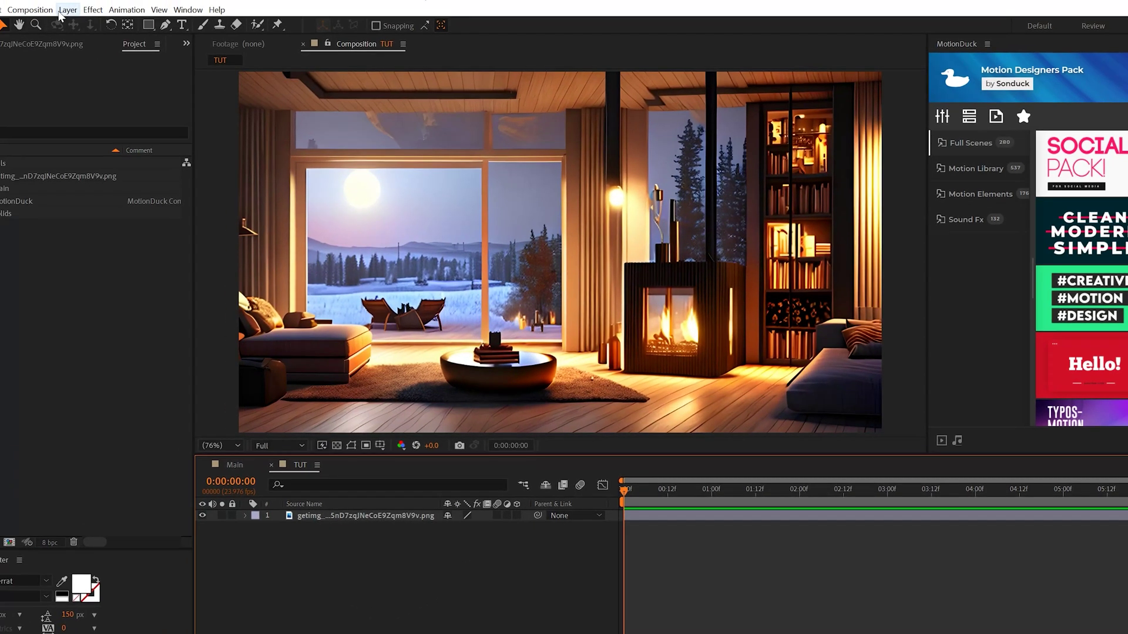
pyautogui.click(10, 0)
pyautogui.moveTo(25, 7)
pyautogui.click(289, 106)
pyautogui.press('Return')
pyautogui.write('Weather')
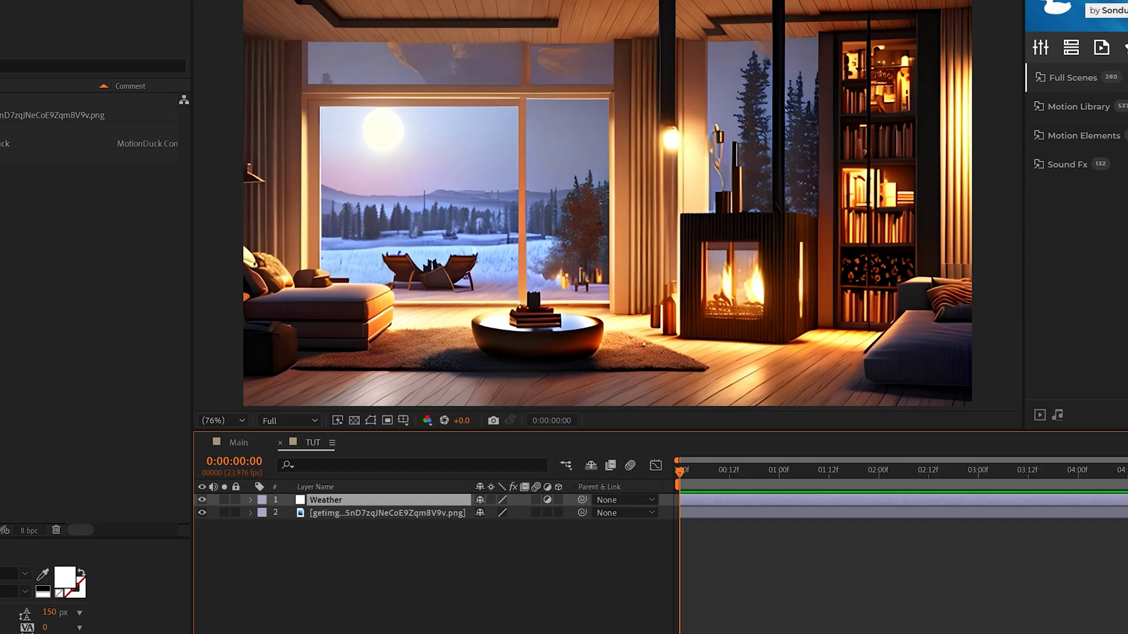
pyautogui.click(93, 10)
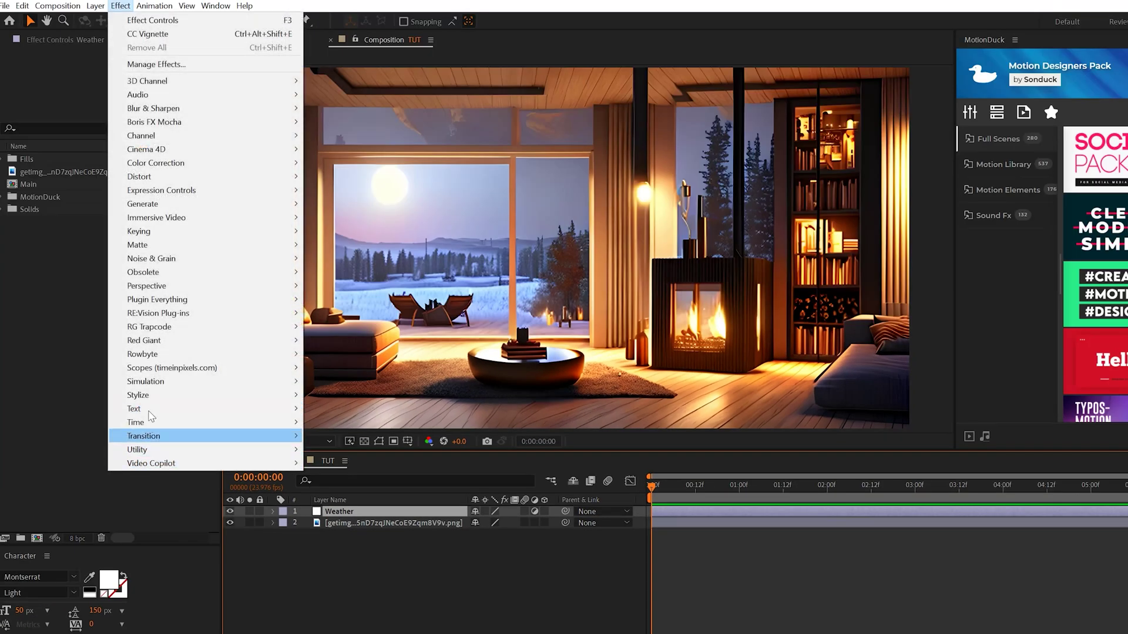
pyautogui.moveTo(154, 382)
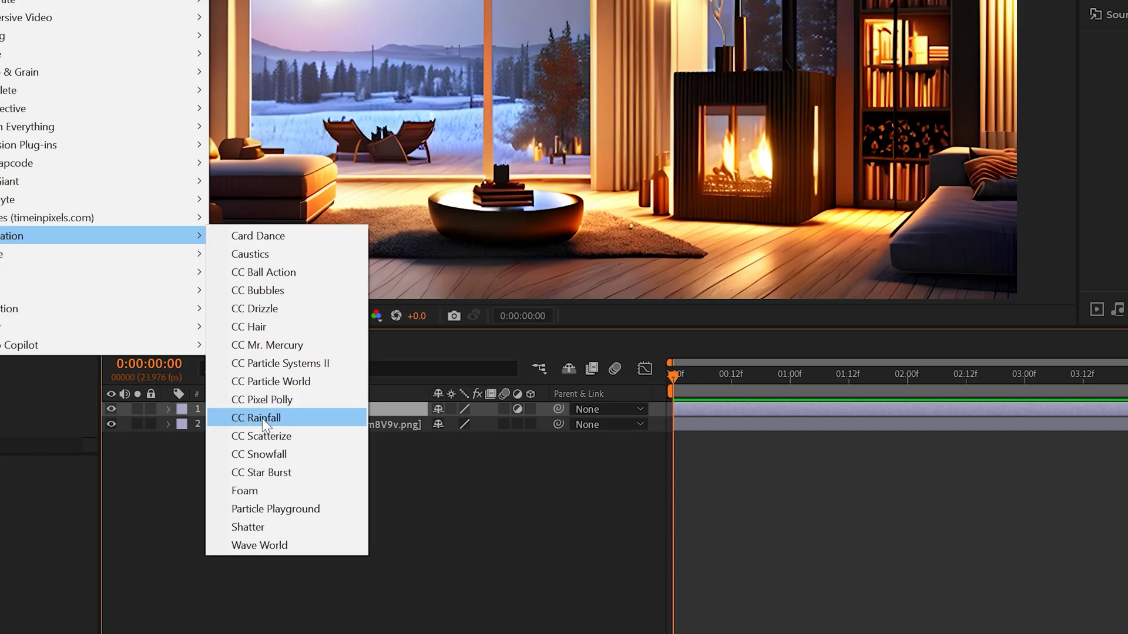
# Step: Apply CC Snowfall with 57700 flakes, size 3.75, speed 168, wind 134, opacity 100, then preview
pyautogui.click(297, 460)
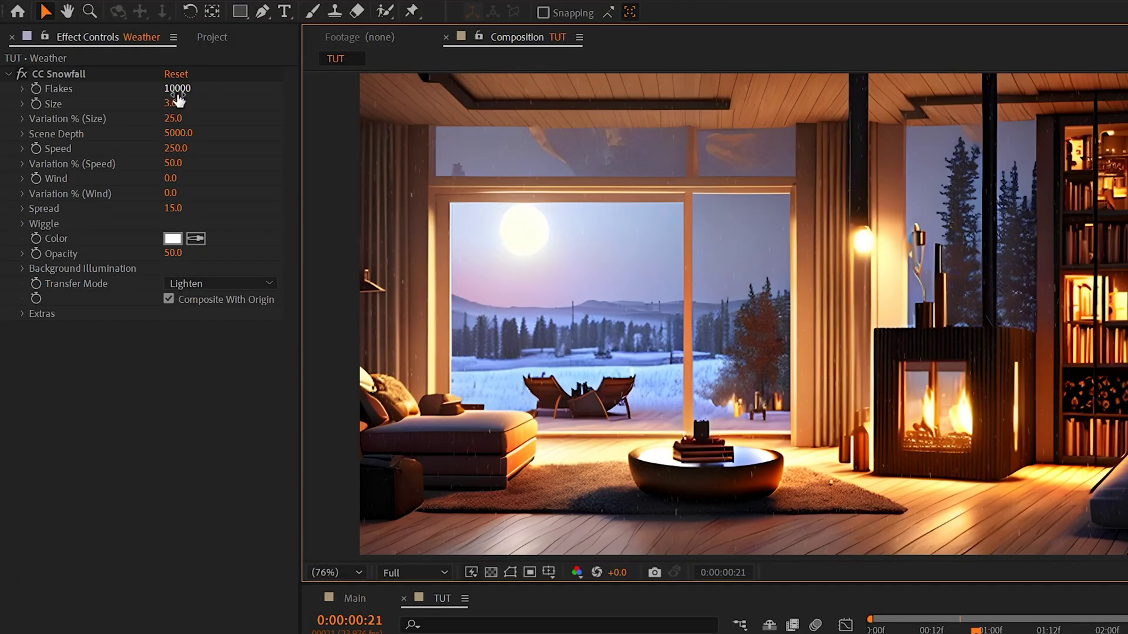
pyautogui.moveTo(178, 100); pyautogui.dragTo(521, 141)
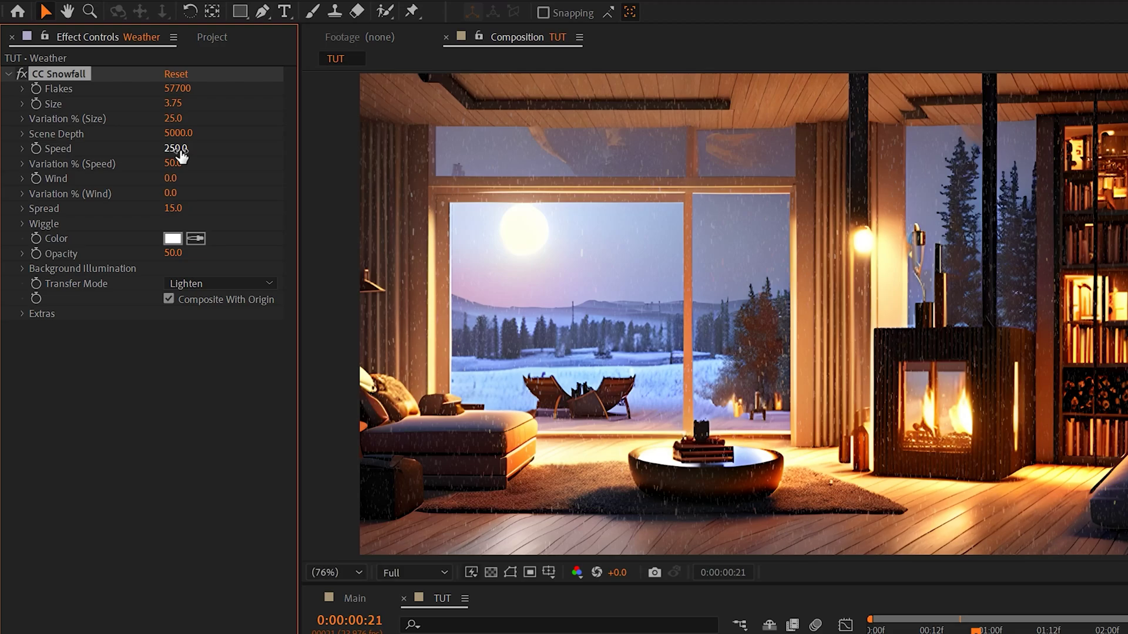
pyautogui.moveTo(182, 154); pyautogui.dragTo(131, 172)
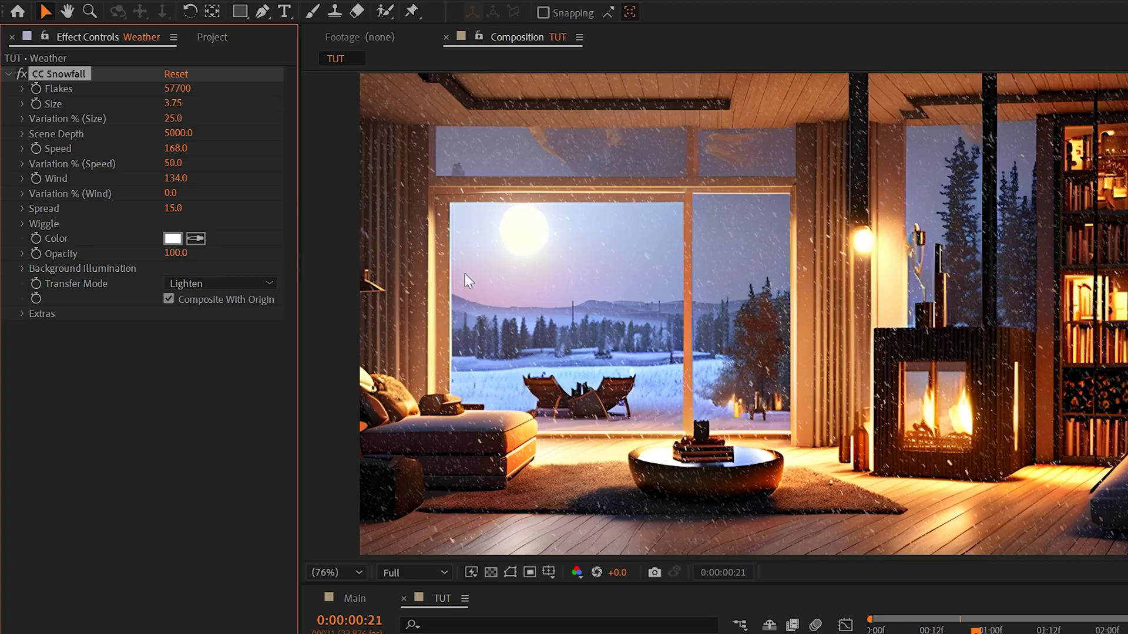
pyautogui.press('space')
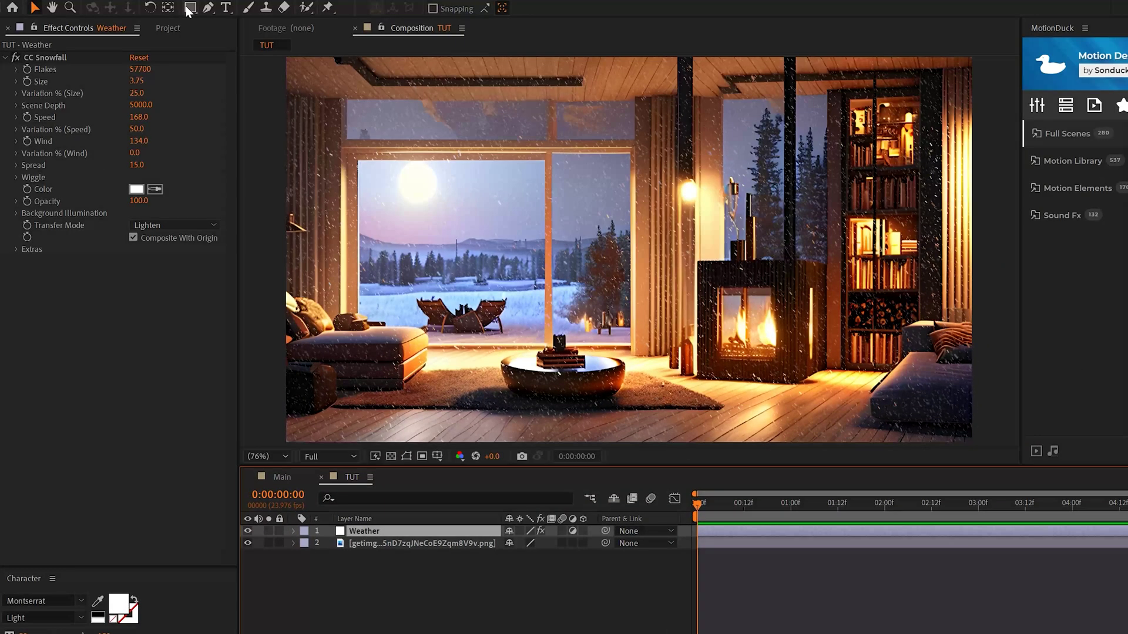
# Step: Draw Pen masks around the window panes on the Weather layer and preview the snow
pyautogui.click(210, 8)
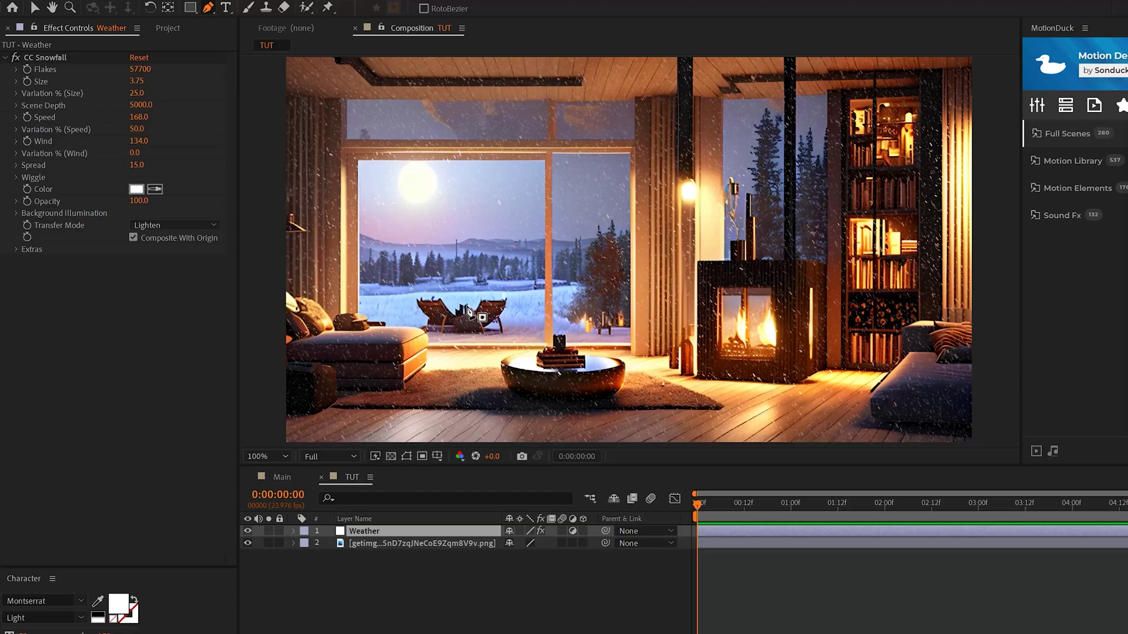
pyautogui.scroll(3, 468, 311)
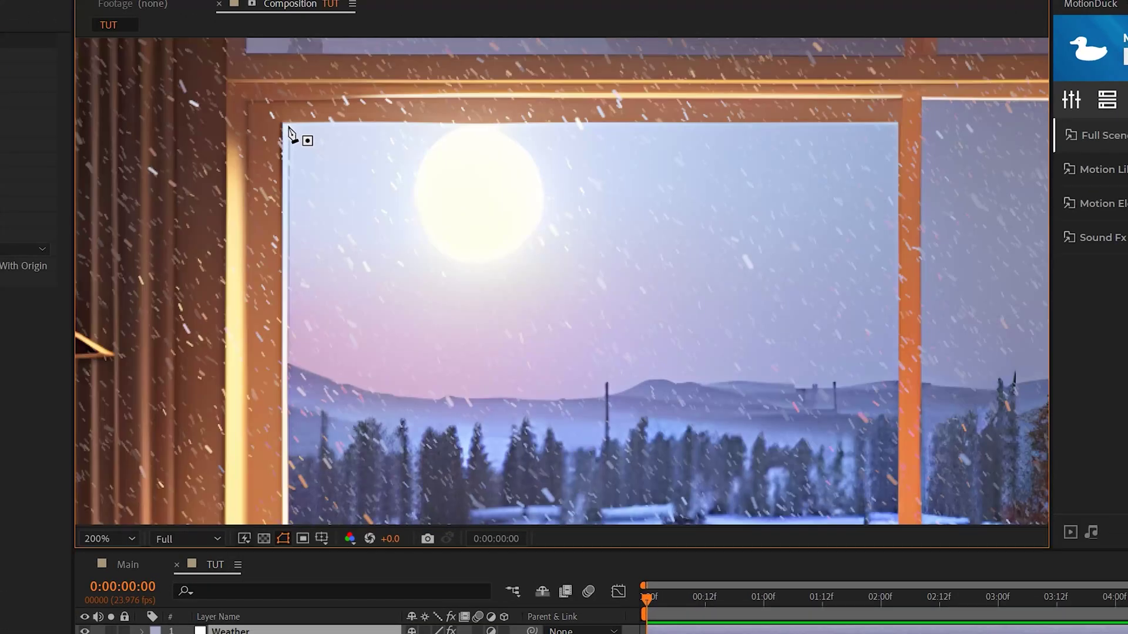
pyautogui.click(288, 126)
pyautogui.click(896, 126)
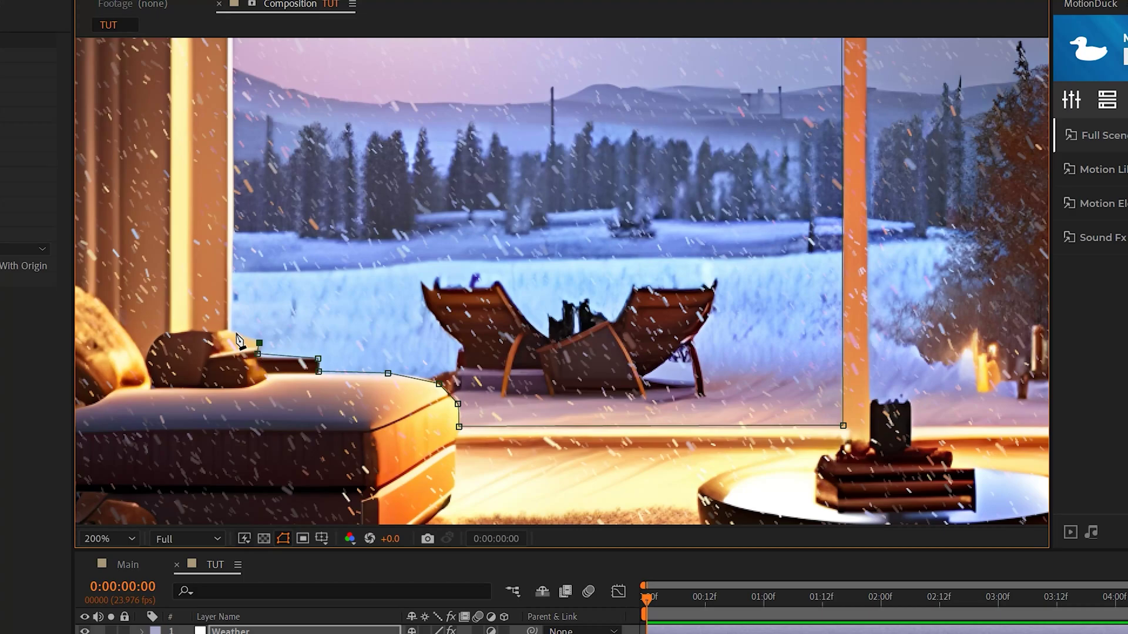
pyautogui.moveTo(261, 269); pyautogui.dragTo(333, 379)
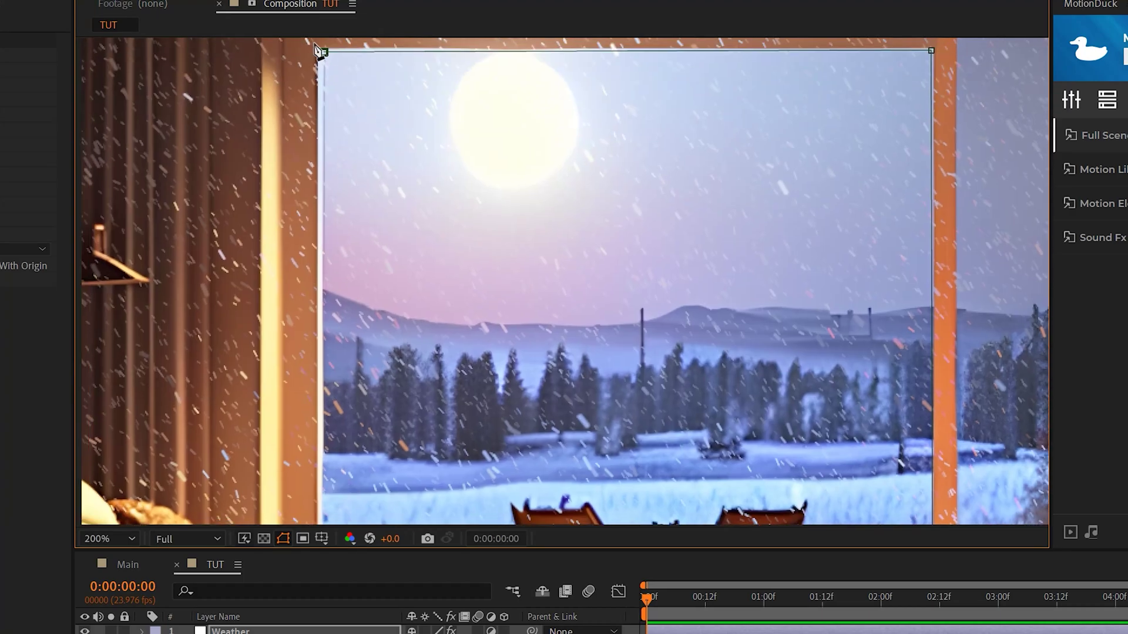
pyautogui.press('space')
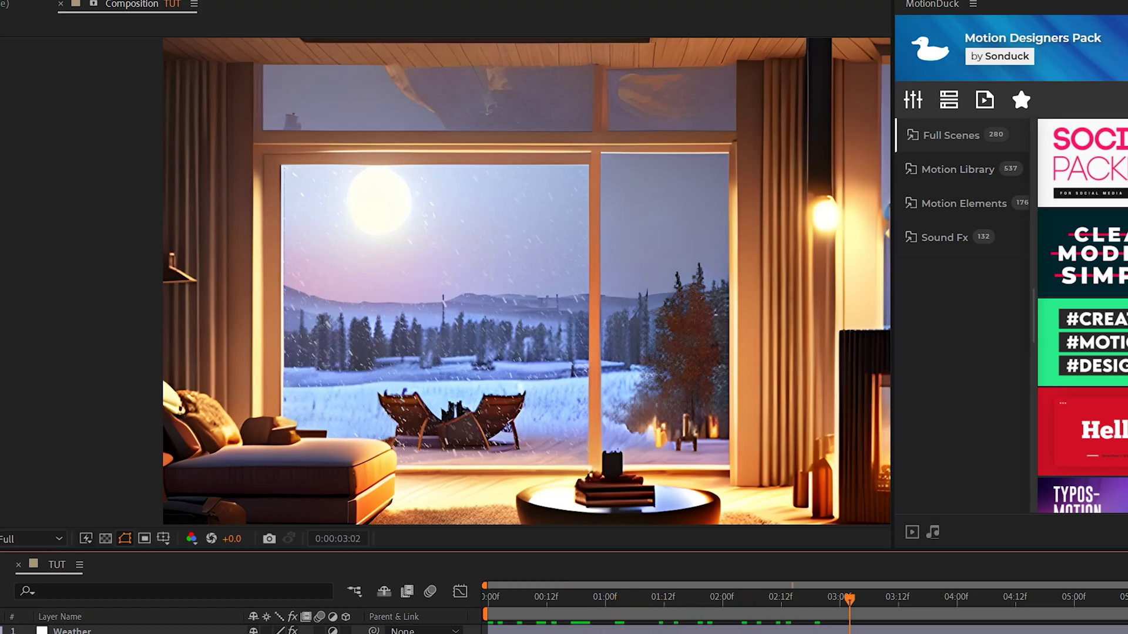
pyautogui.click(291, 151)
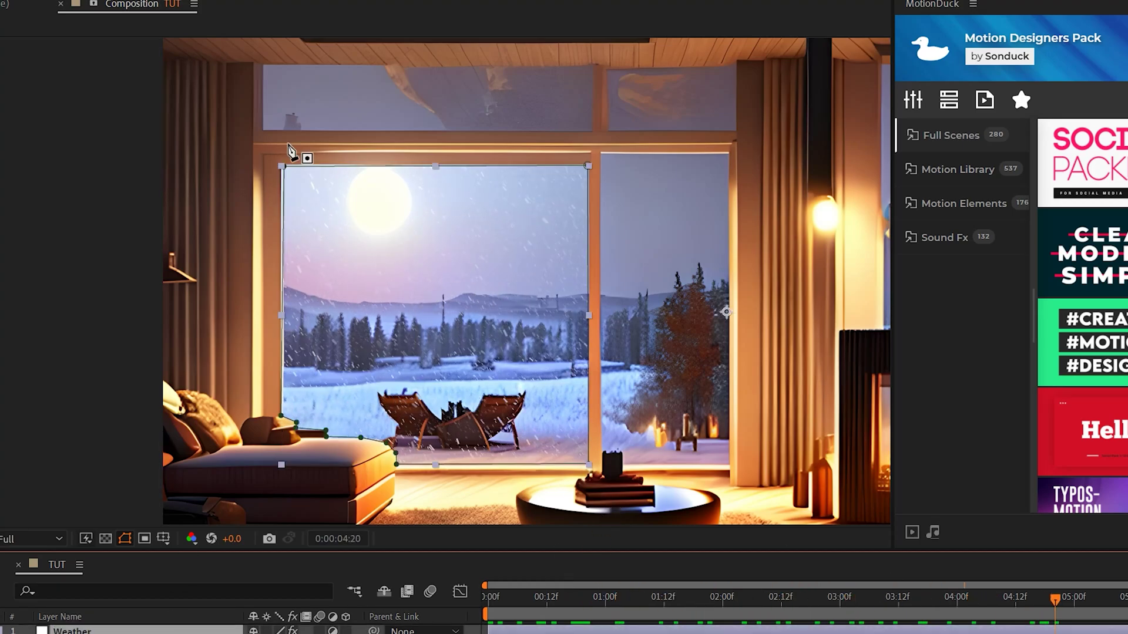
pyautogui.click(264, 129)
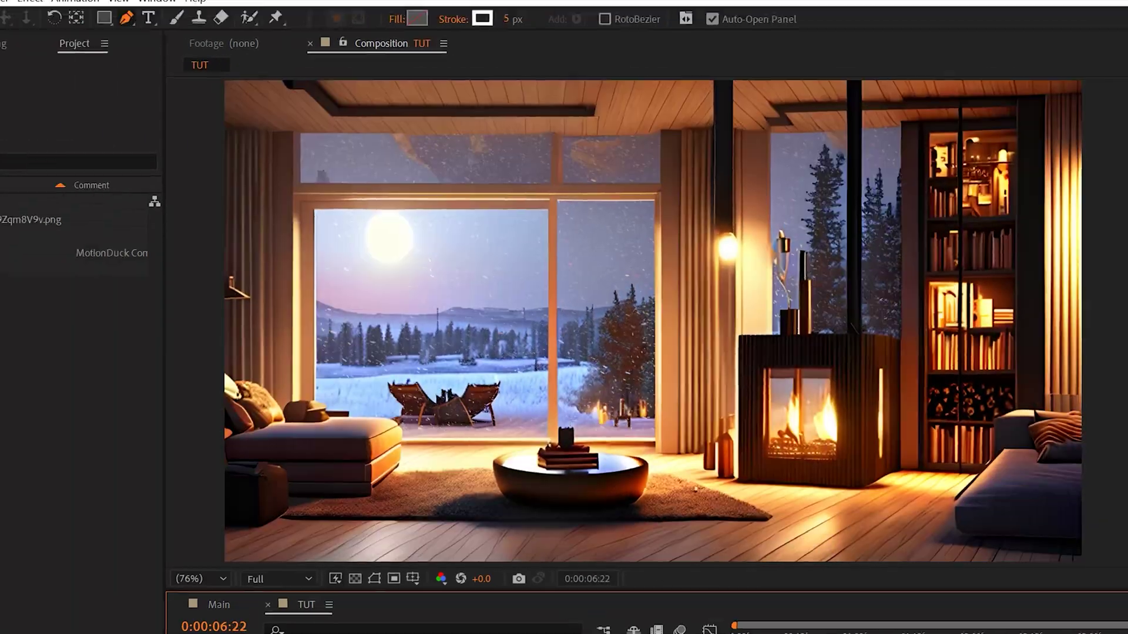
# Step: Add a new adjustment layer carrying the Brightness & Contrast effect
pyautogui.click(76, 11)
pyautogui.moveTo(106, 29)
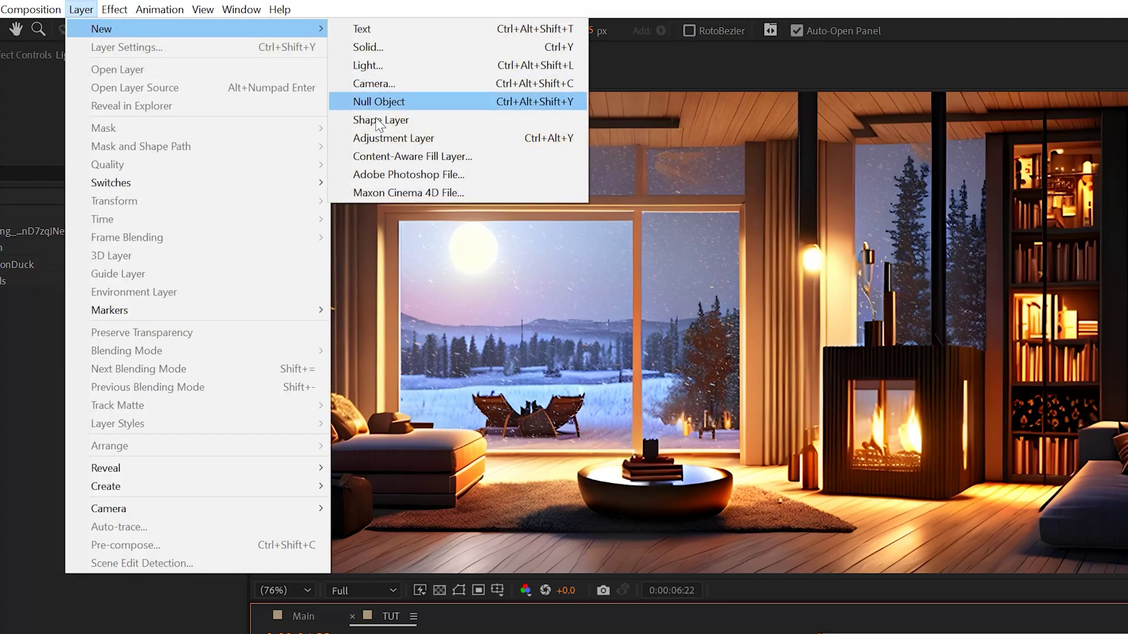
pyautogui.click(376, 136)
pyautogui.click(118, 11)
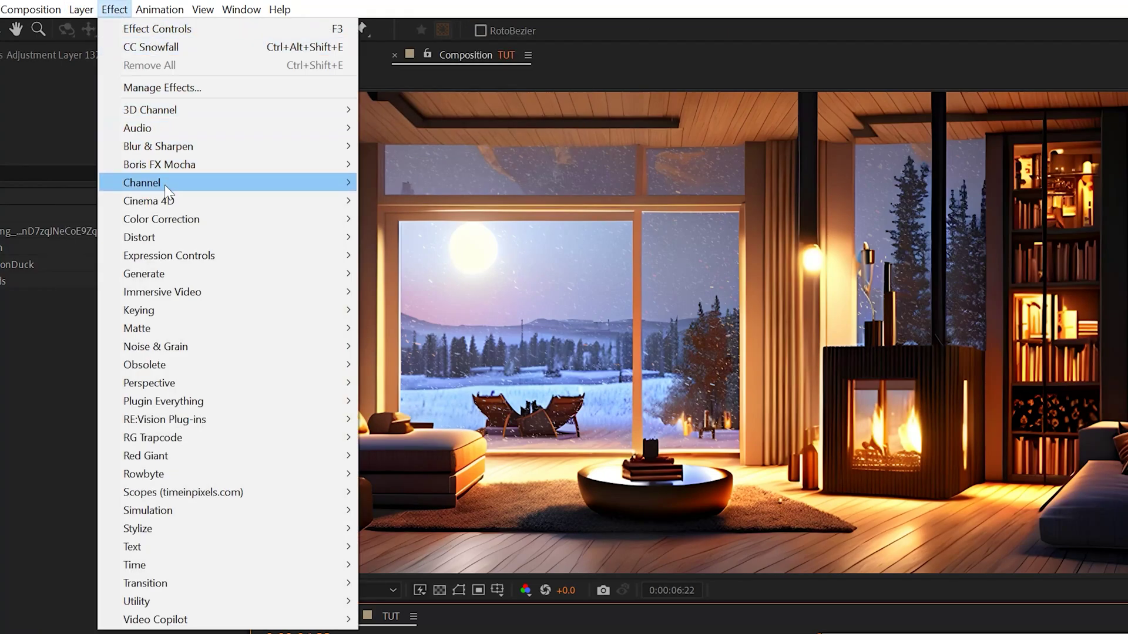
pyautogui.moveTo(329, 219)
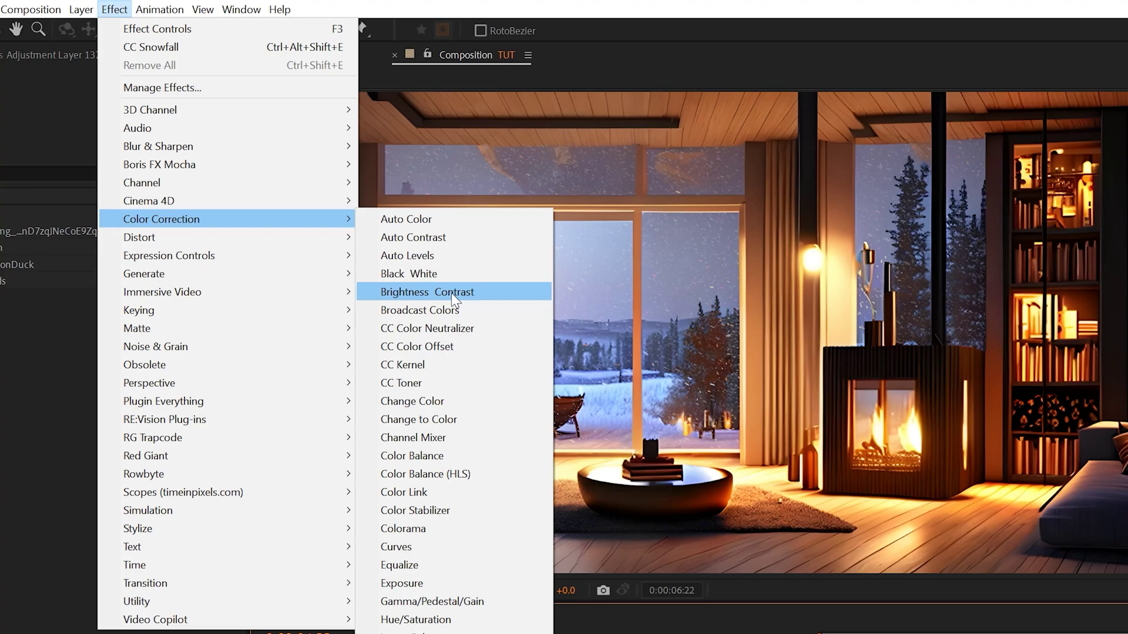
pyautogui.click(451, 293)
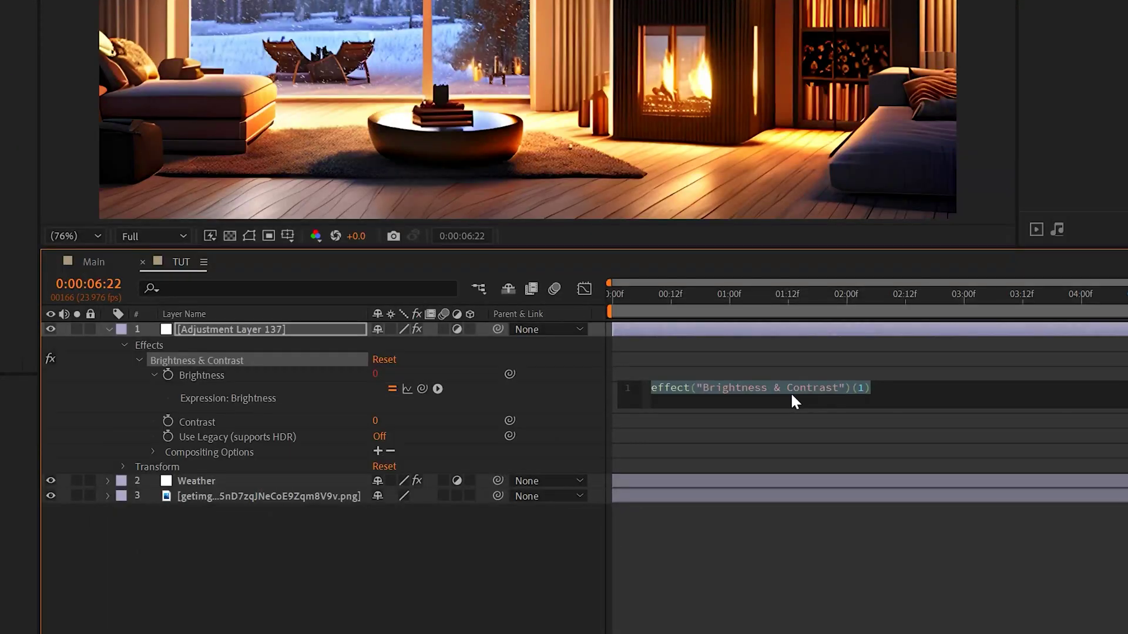
# Step: Drive the Brightness value with a wiggle(2,40) expression
pyautogui.click(791, 392)
pyautogui.write('wigg')
pyautogui.press('Return')
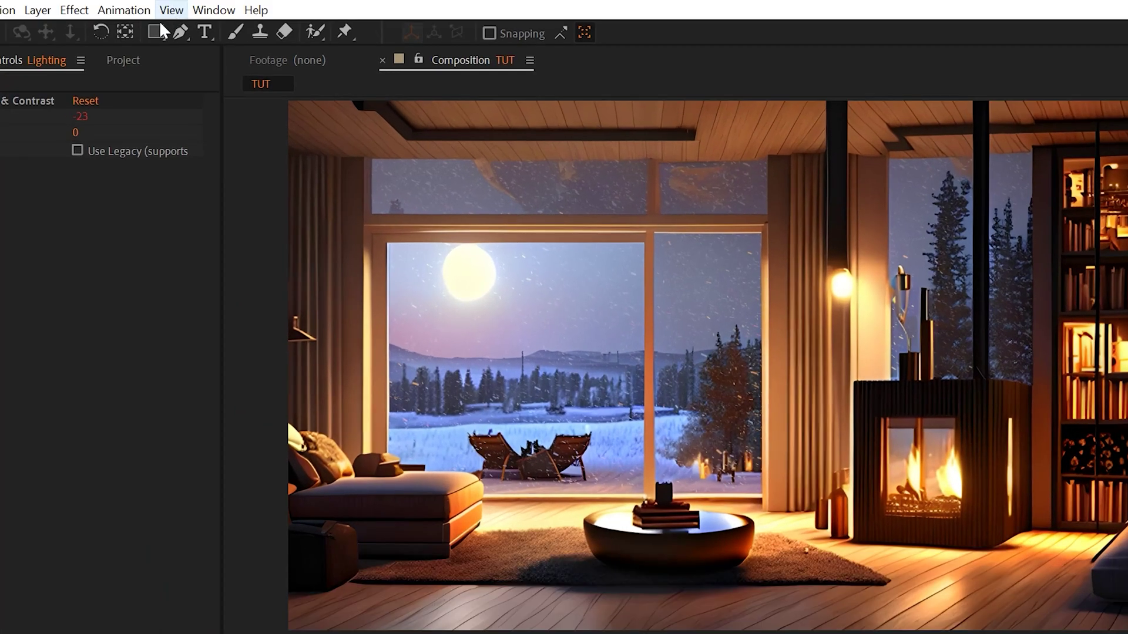
# Step: Draw seven ellipse masks on Lighting around the lamp, fireplace, bookshelves and sofa
pyautogui.click(156, 32)
pyautogui.click(238, 74)
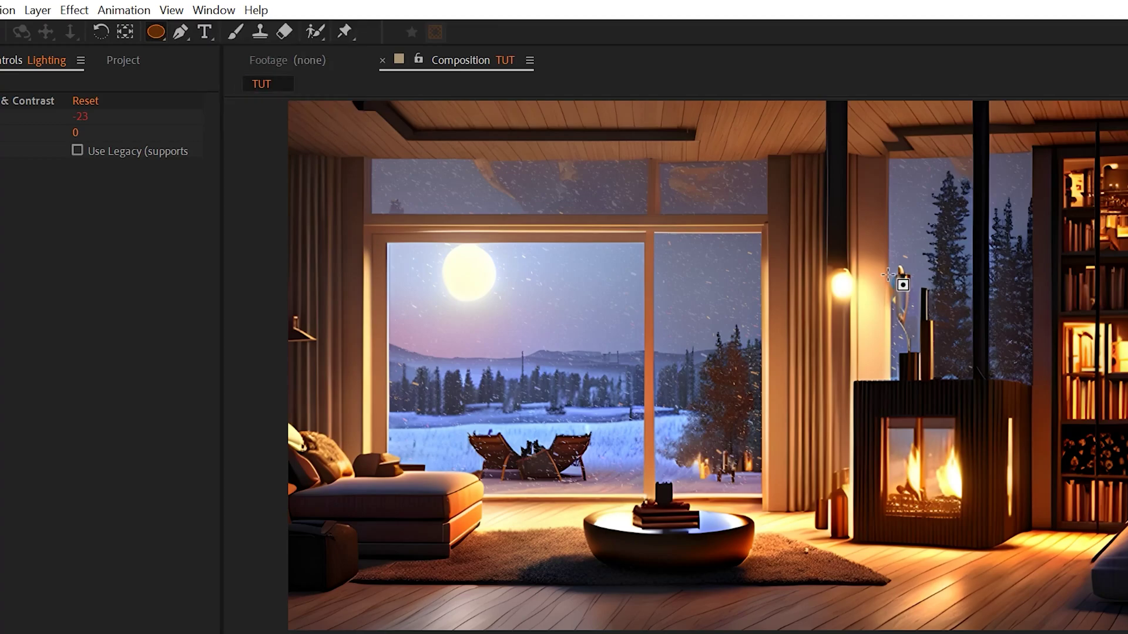
pyautogui.moveTo(844, 285); pyautogui.dragTo(907, 366)
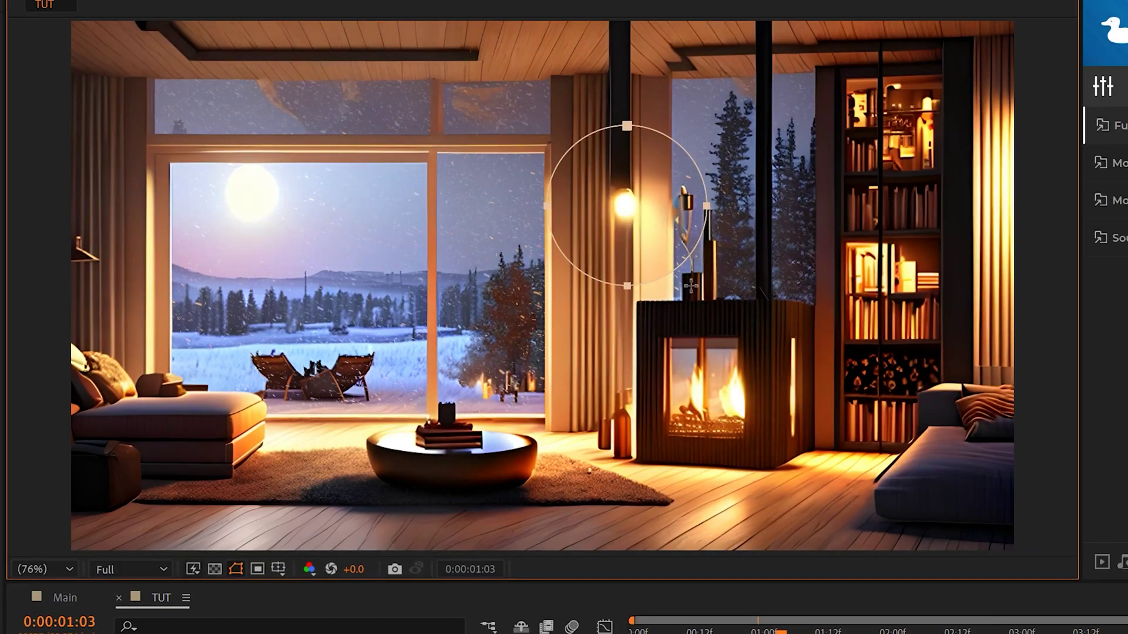
pyautogui.moveTo(691, 285); pyautogui.dragTo(704, 295)
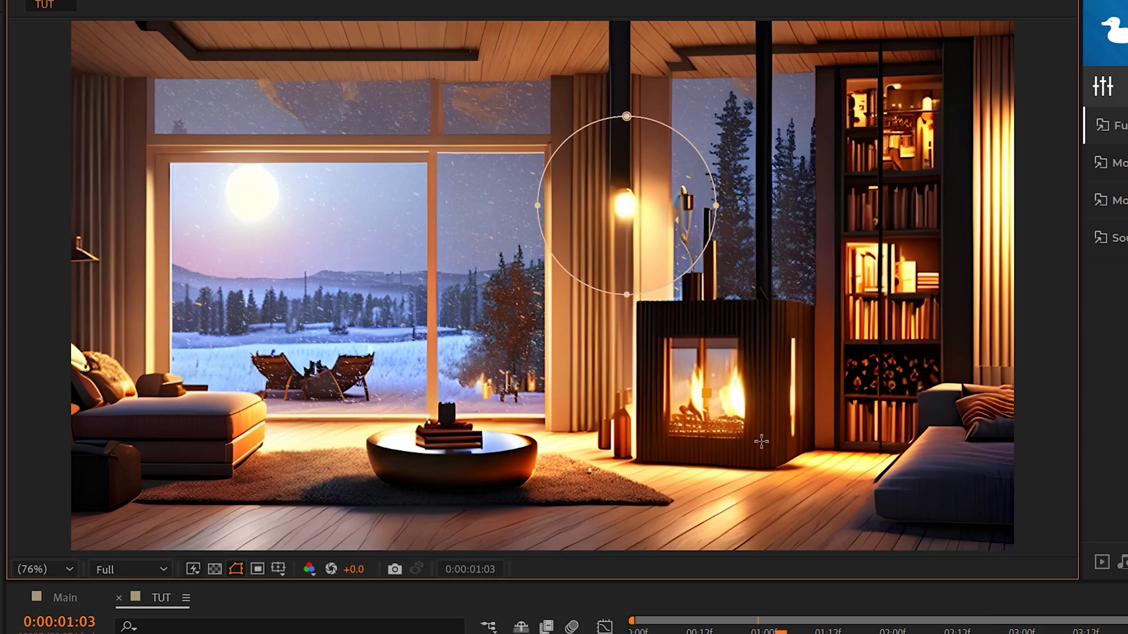
pyautogui.moveTo(761, 442); pyautogui.dragTo(814, 520)
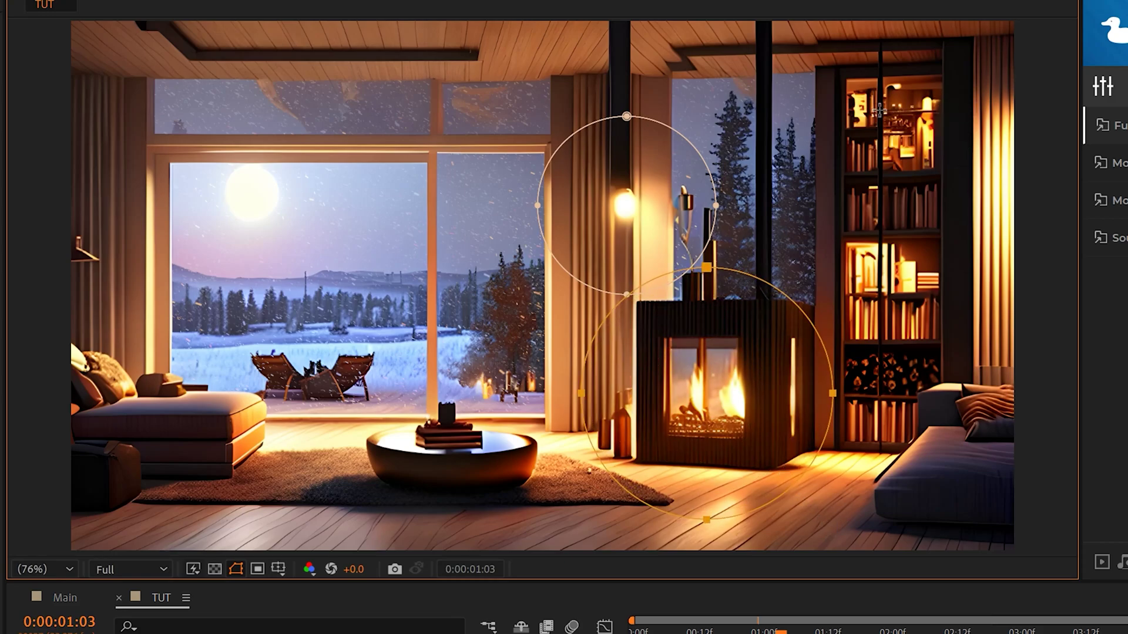
pyautogui.moveTo(879, 110); pyautogui.dragTo(922, 179)
pyautogui.moveTo(889, 277); pyautogui.dragTo(940, 347)
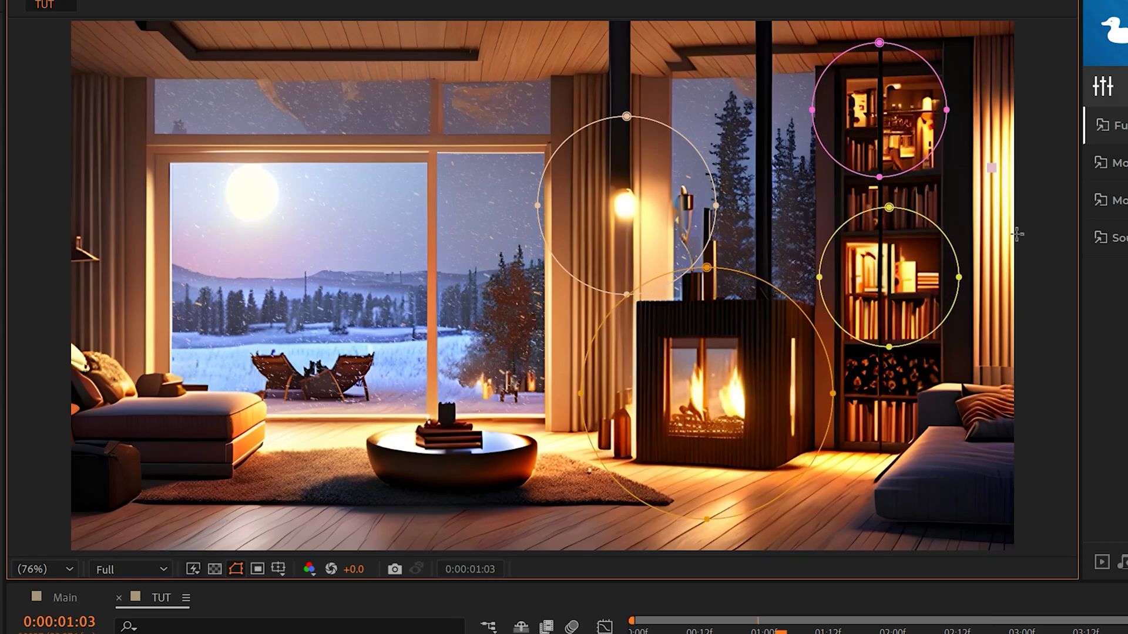
pyautogui.moveTo(1017, 234); pyautogui.dragTo(1028, 252)
pyautogui.moveTo(88, 266); pyautogui.dragTo(132, 332)
pyautogui.moveTo(209, 425); pyautogui.dragTo(254, 482)
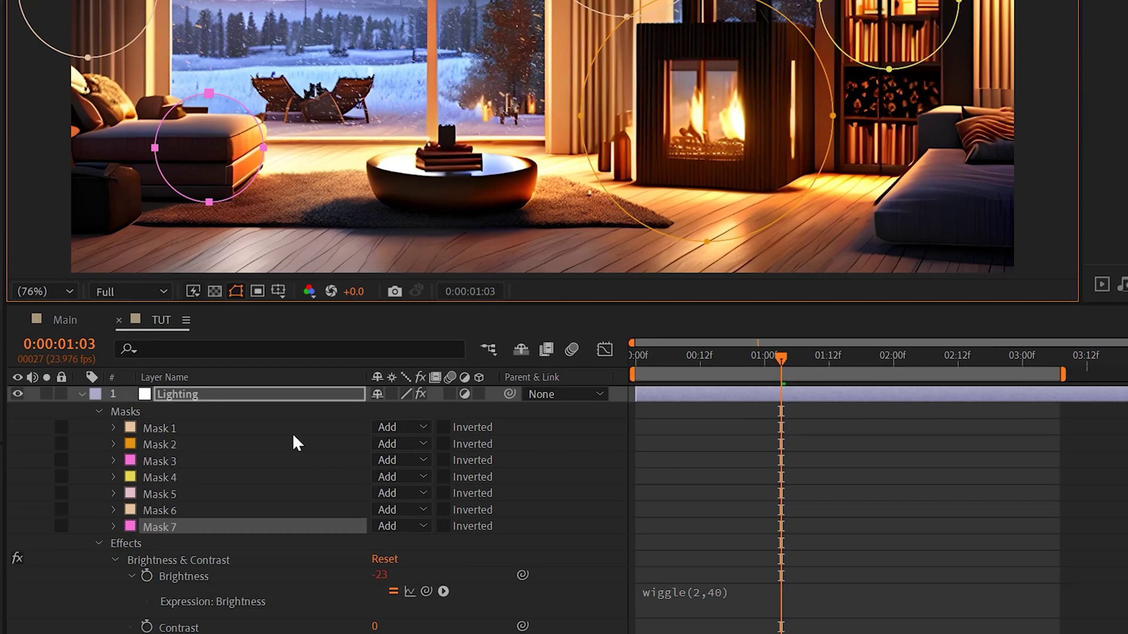
# Step: Feather all seven Lighting masks to 23 pixels
pyautogui.press('f')
pyautogui.keyDown('shift'); pyautogui.click(227, 412); pyautogui.keyUp('shift')
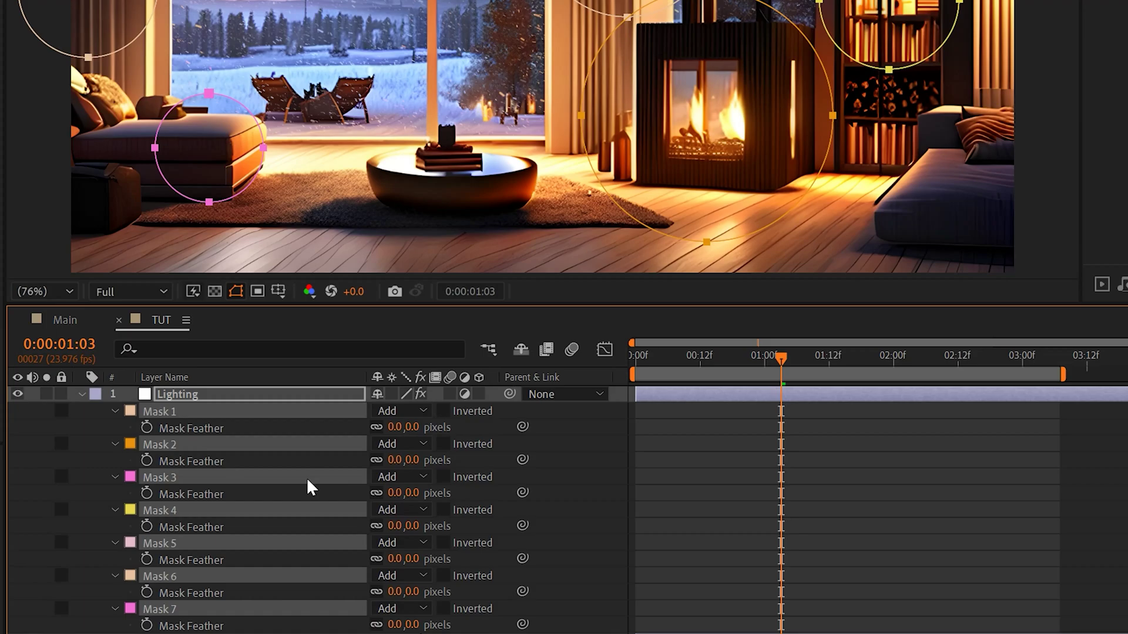
pyautogui.moveTo(398, 431); pyautogui.dragTo(430, 432)
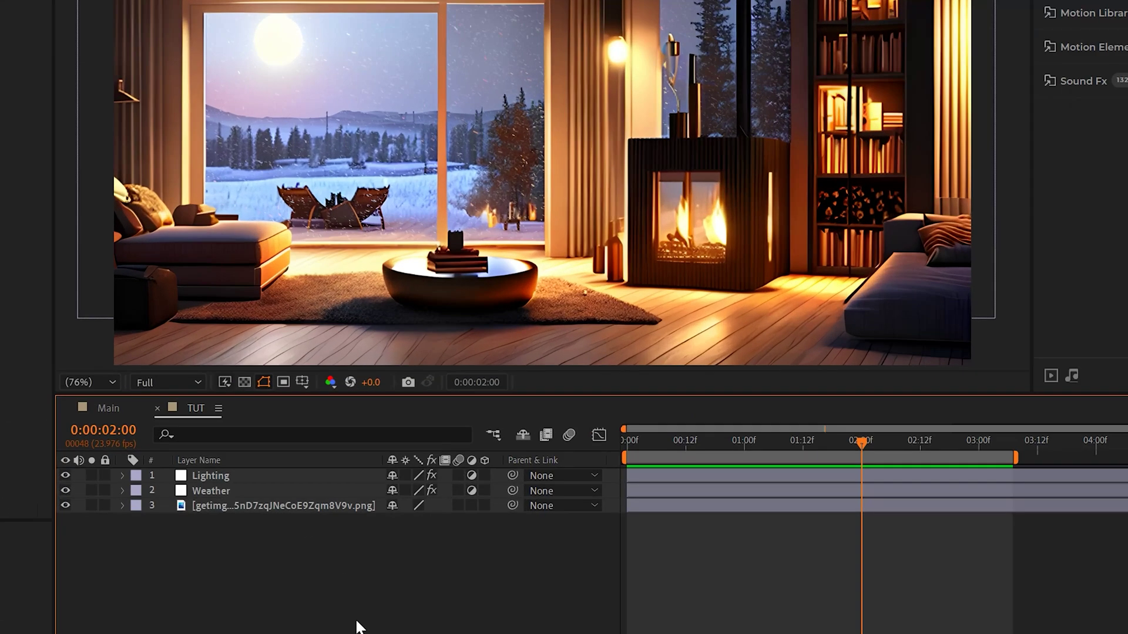
# Step: Create a new adjustment layer with the Noise effect at 12% Amount of Noise
pyautogui.hotkey('ctrl', 'alt', 'y')
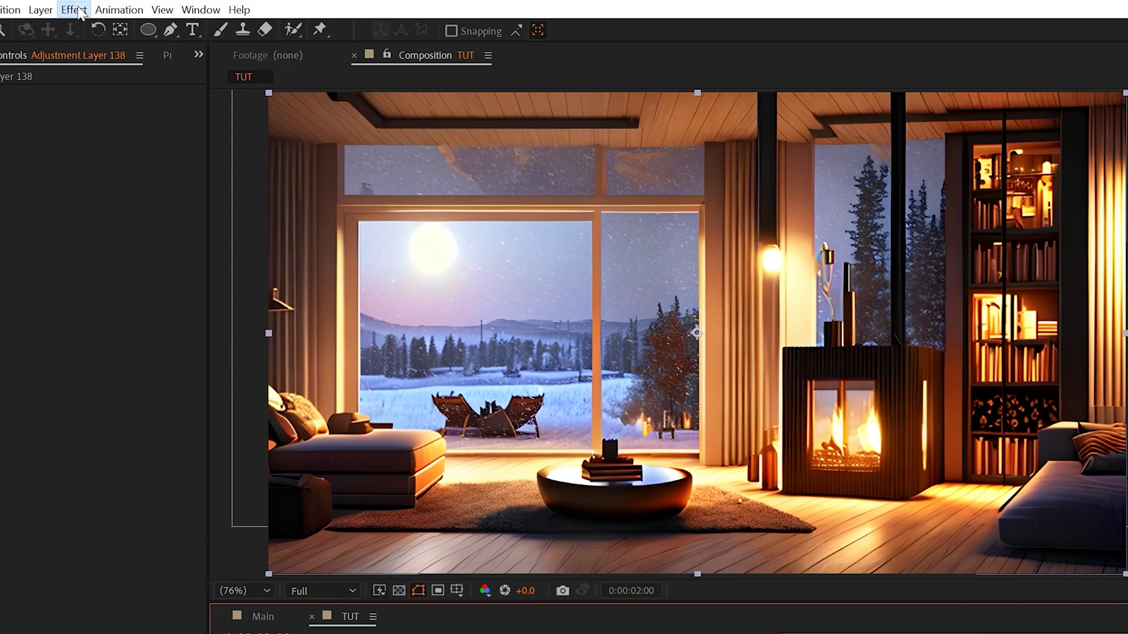
pyautogui.click(0, 0)
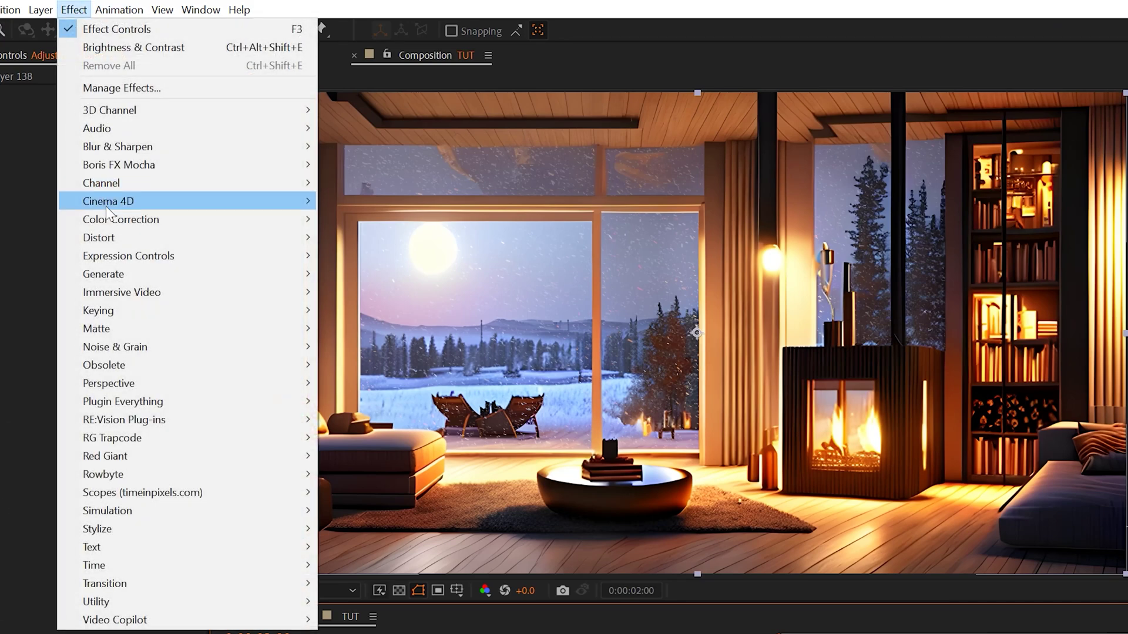
pyautogui.moveTo(118, 347)
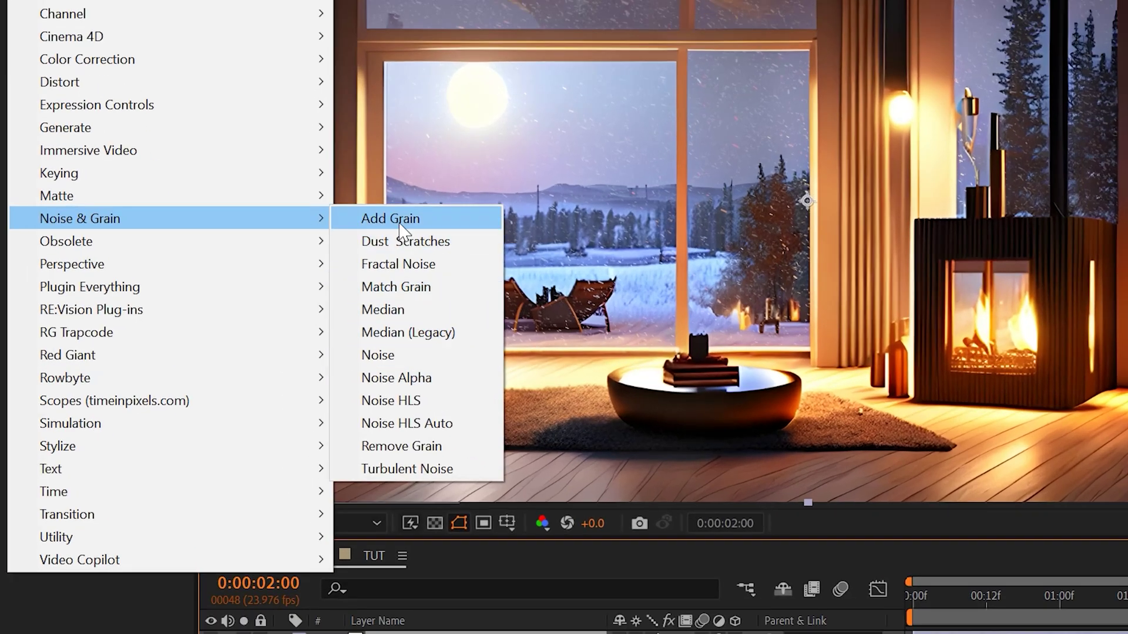
pyautogui.click(381, 355)
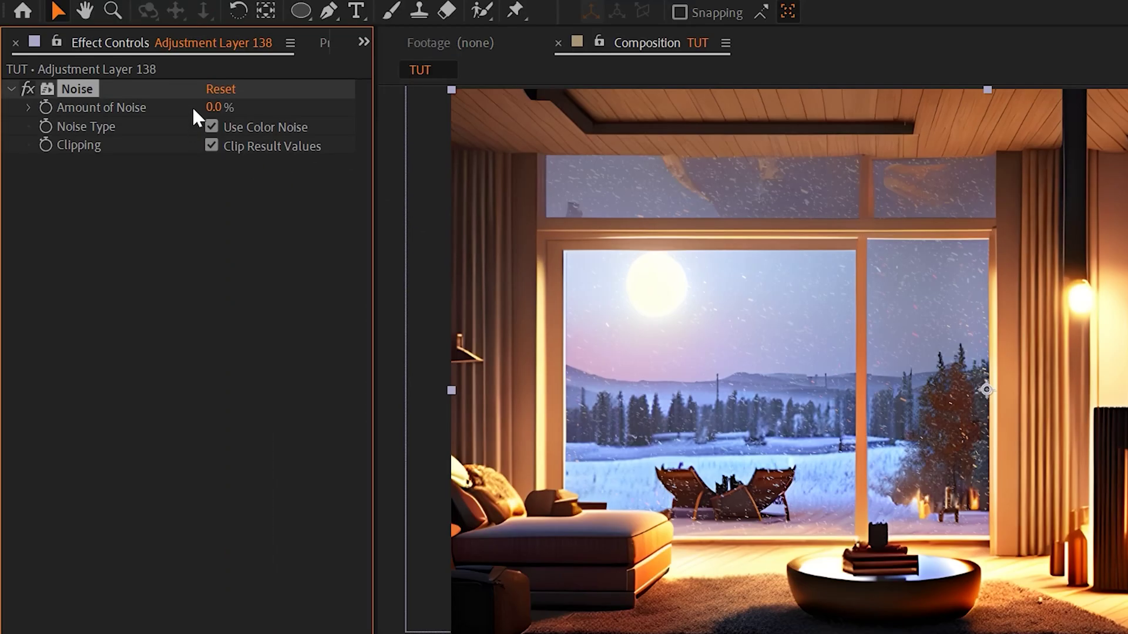
pyautogui.write('12')
pyautogui.press('Return')
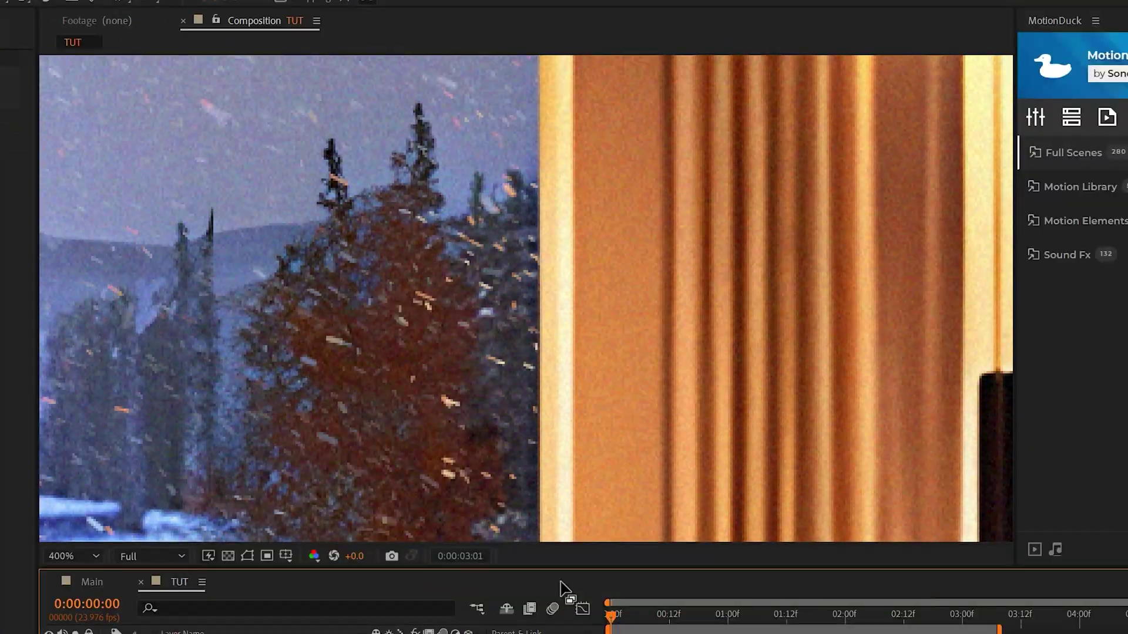
pyautogui.scroll(-2, 603, 353)
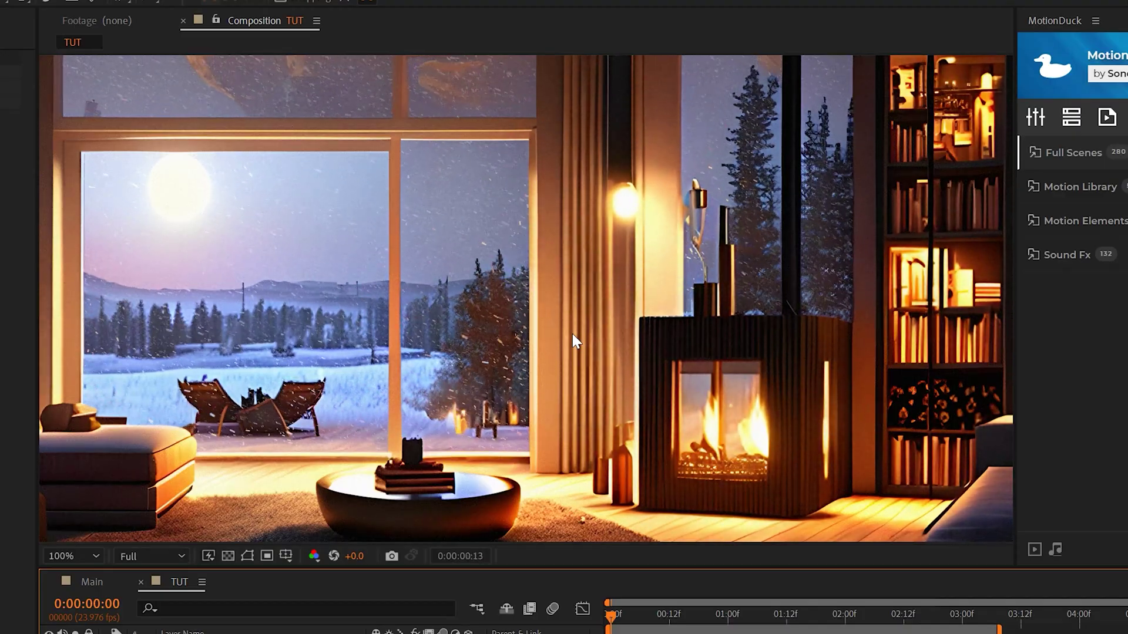
pyautogui.scroll(4, 574, 340)
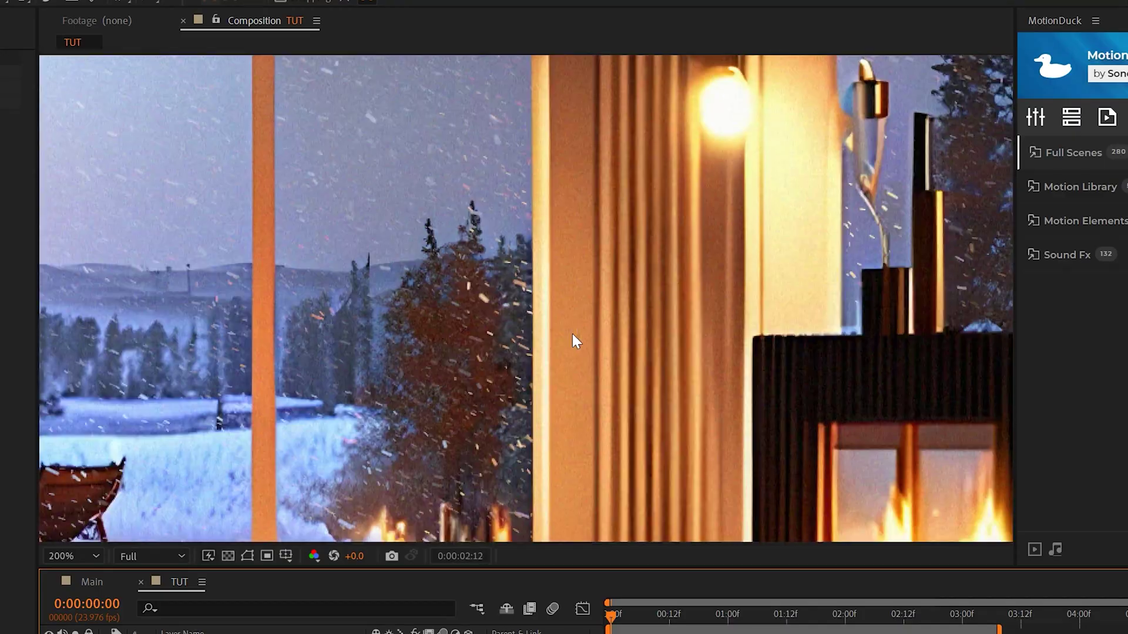
pyautogui.scroll(-4, 554, 369)
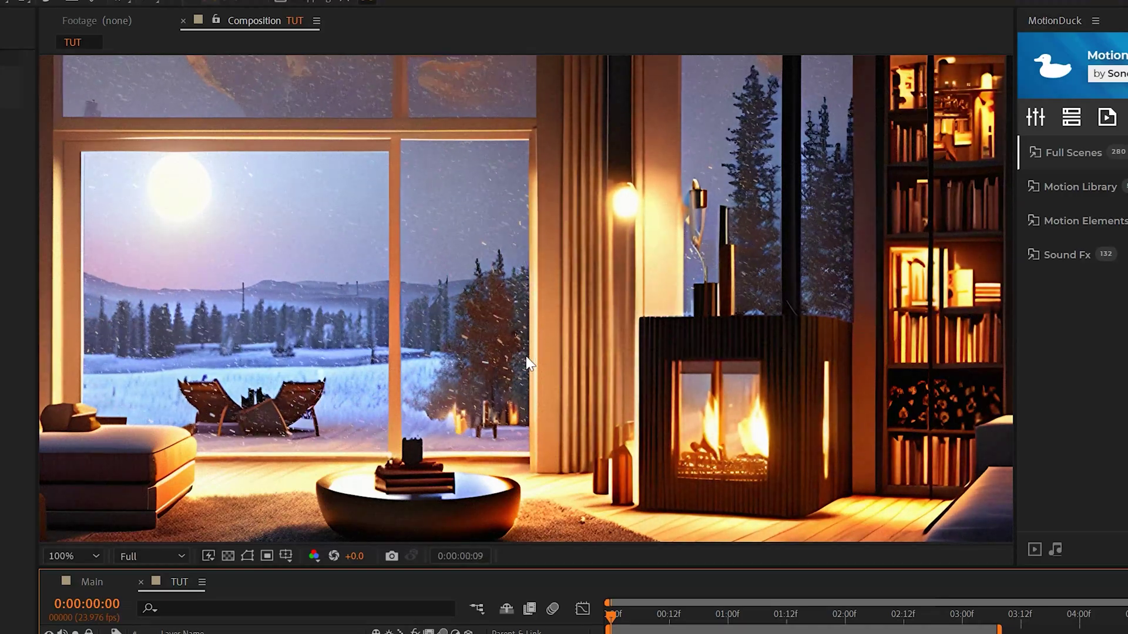
# Step: Play the TUT composition from the start to review the scene
pyautogui.scroll(-3, 527, 364)
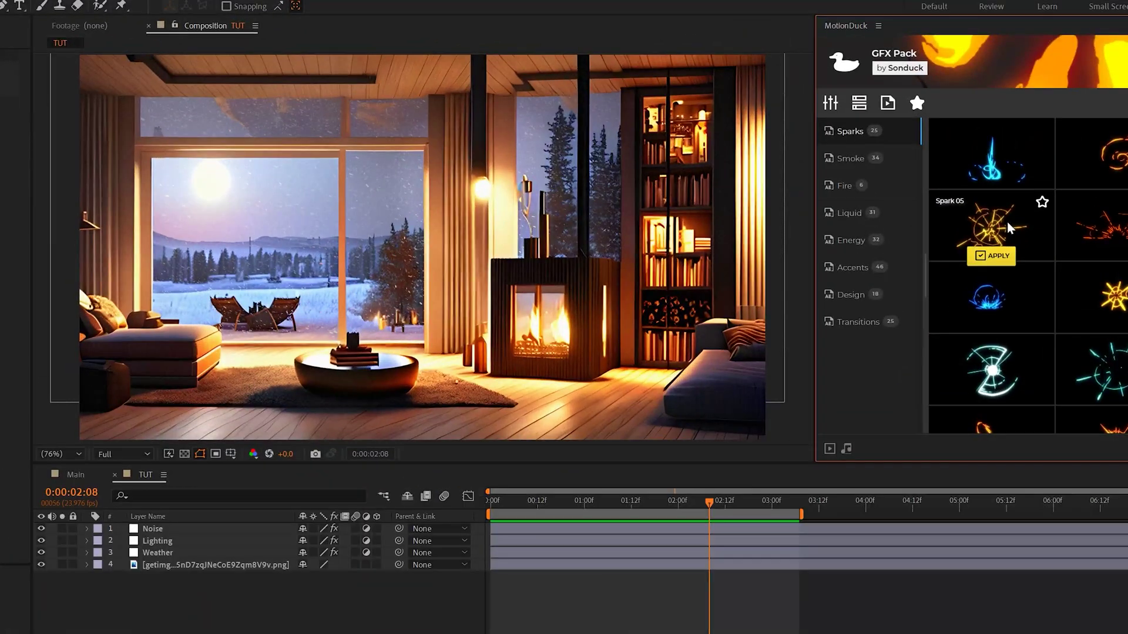
pyautogui.press('space')
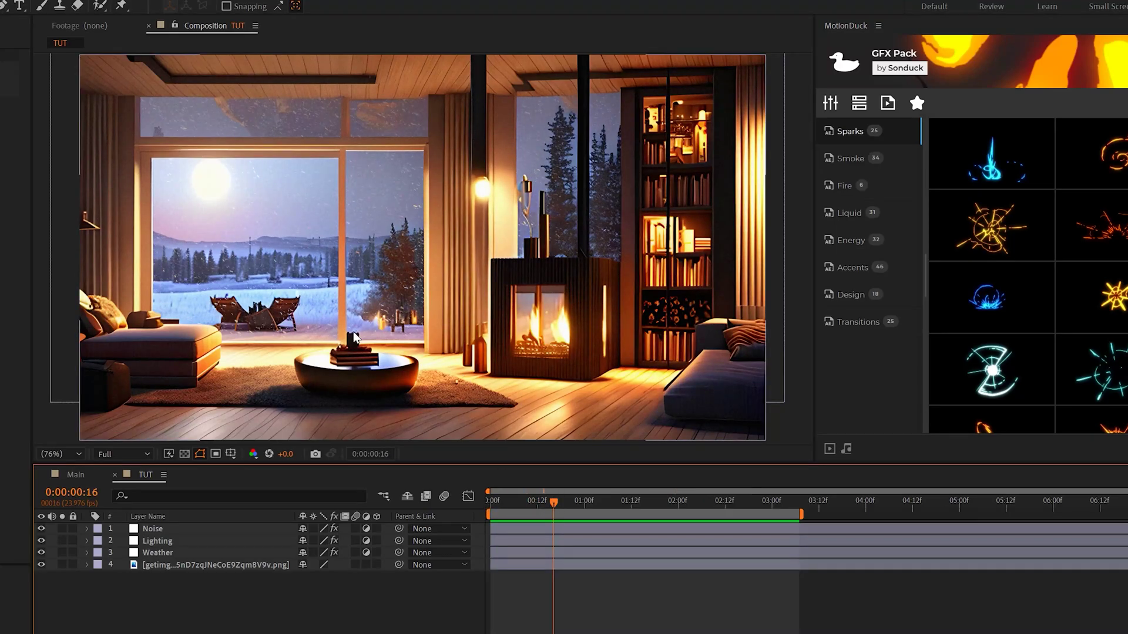
pyautogui.scroll(3, 354, 338)
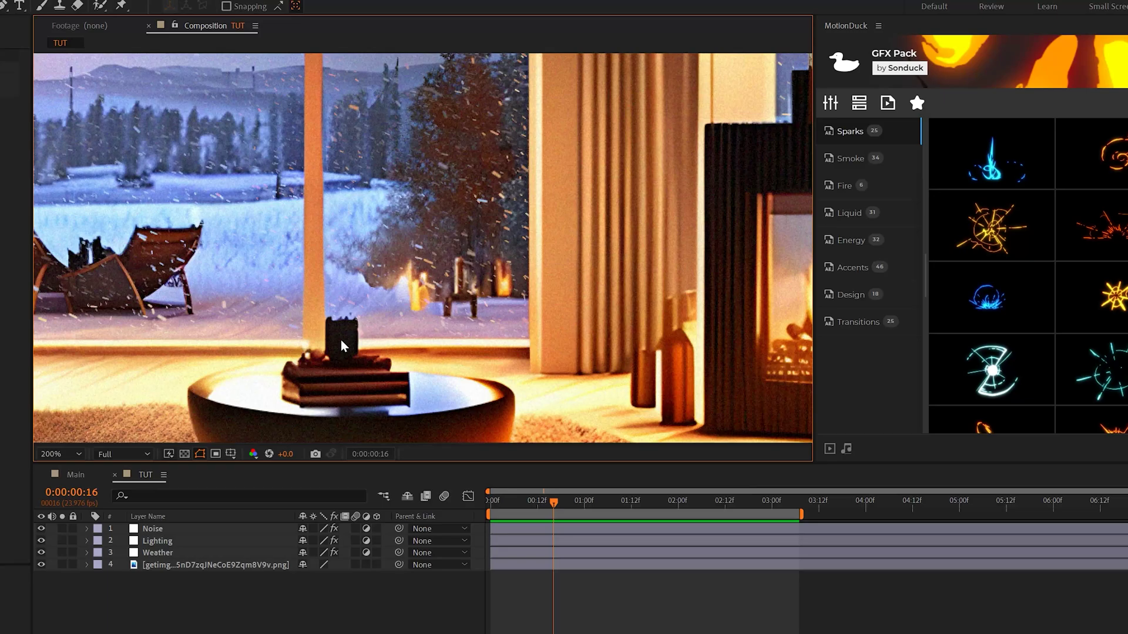
pyautogui.hscroll(5, 611, 360)
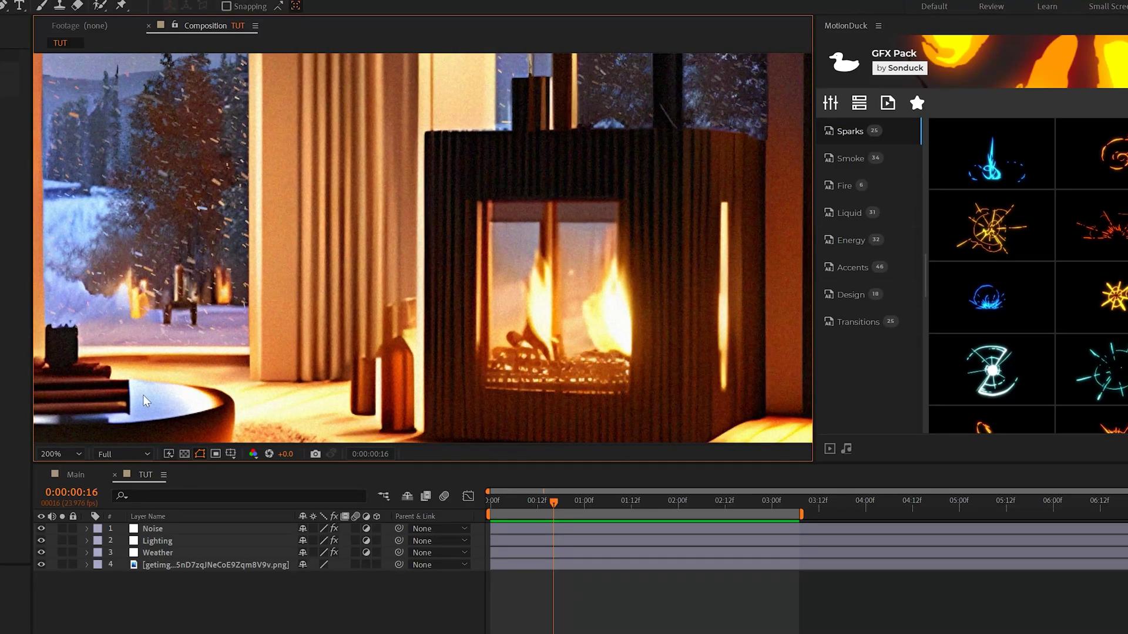
# Step: Fit the whole room in the viewer and add Fire 04 from the GFX Pack's Fire category
pyautogui.click(59, 456)
pyautogui.click(62, 479)
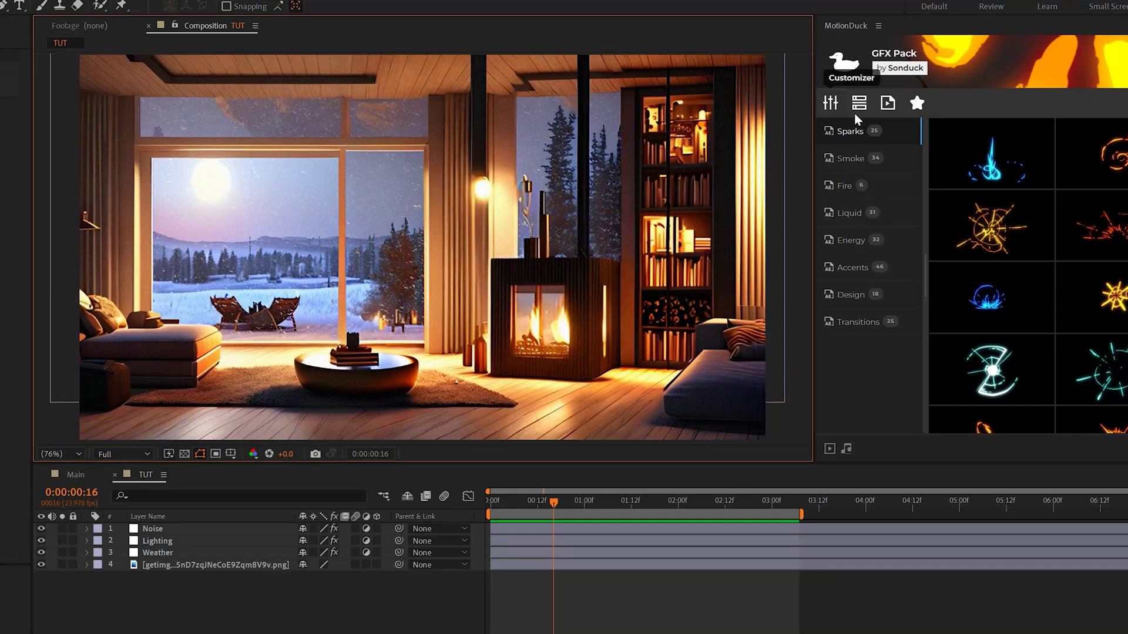
pyautogui.click(844, 183)
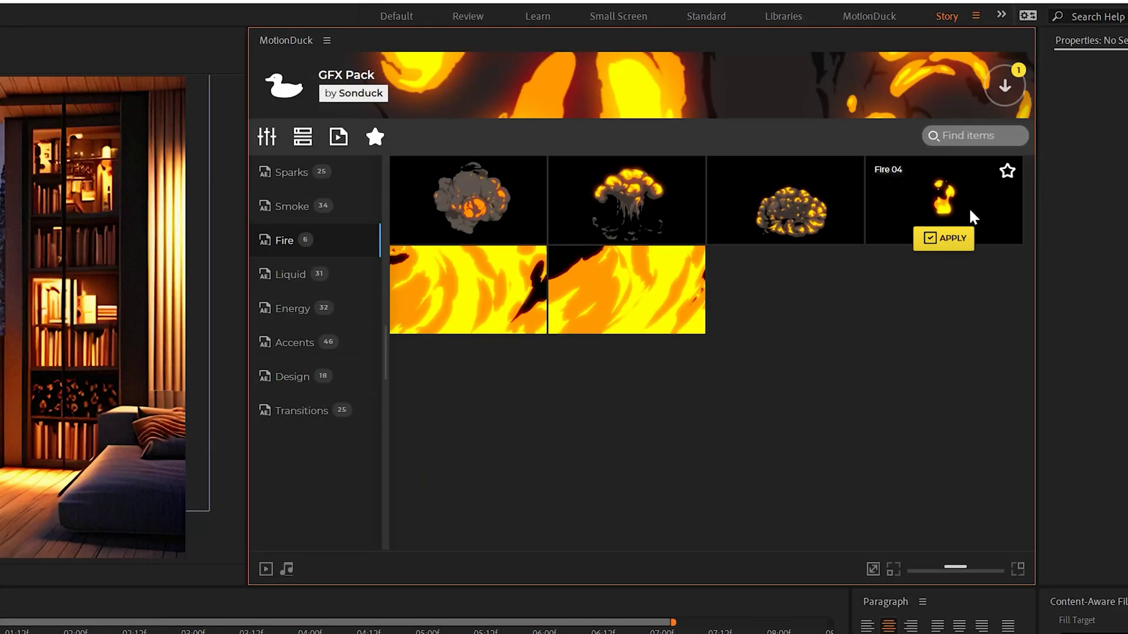
pyautogui.click(945, 238)
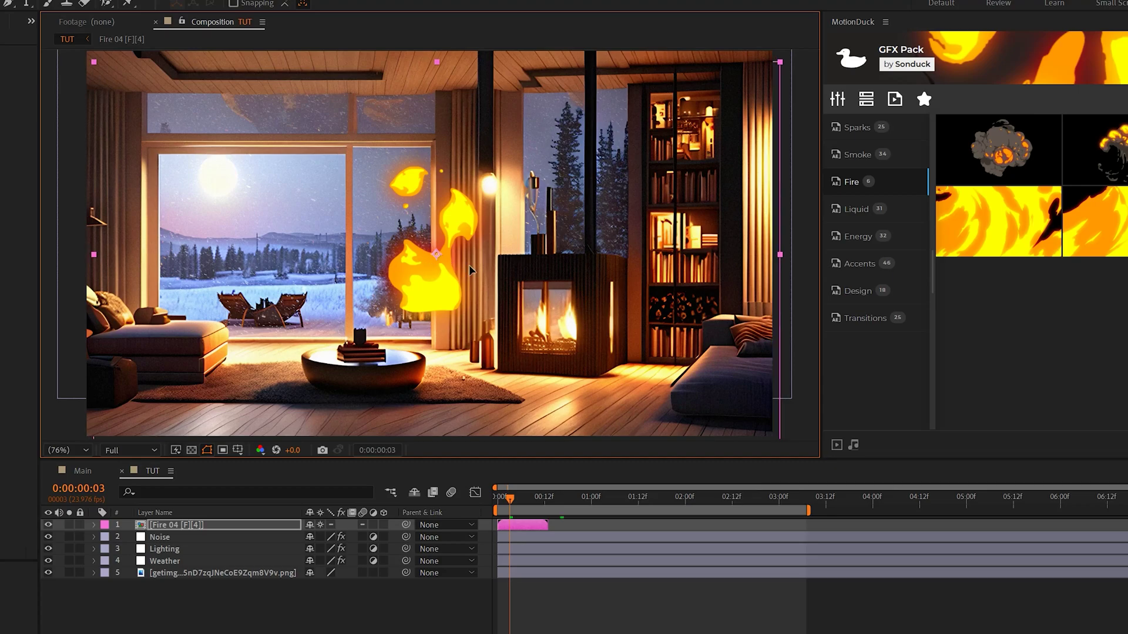
# Step: Scale the Fire 04 layer to 63% and move it down into the fireplace
pyautogui.moveTo(437, 254); pyautogui.dragTo(552, 285)
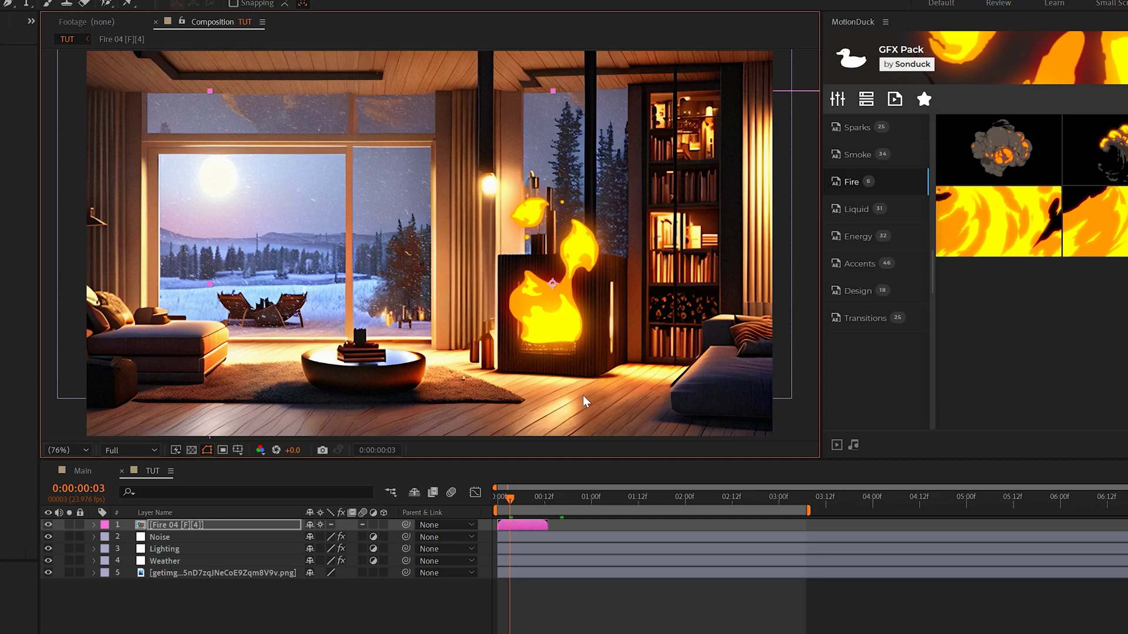
pyautogui.press('s')
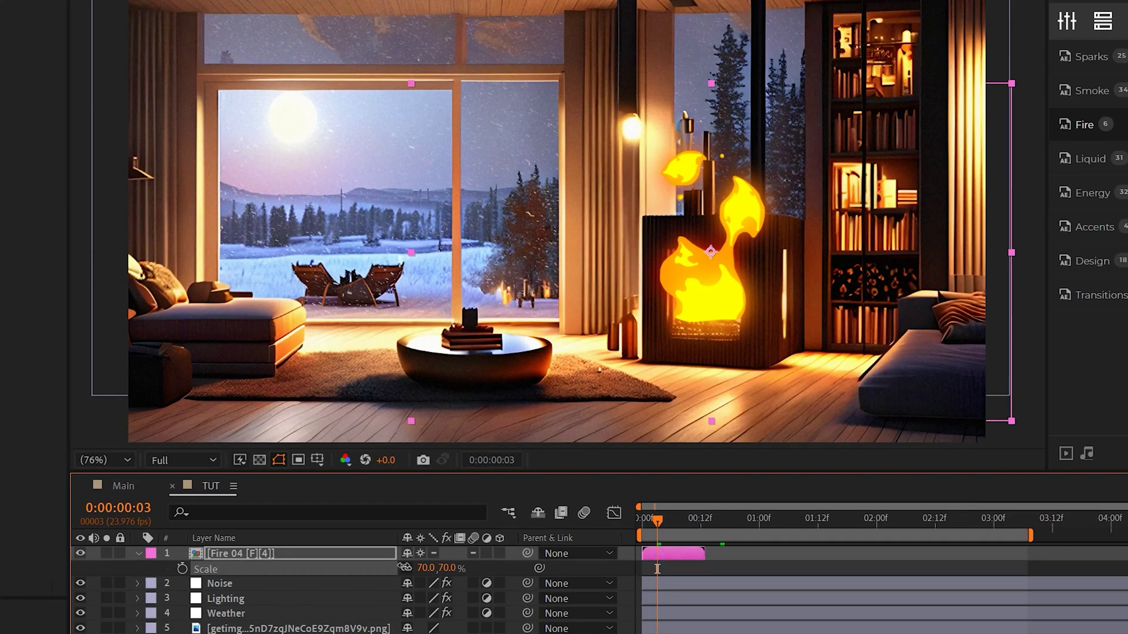
pyautogui.moveTo(327, 537); pyautogui.dragTo(300, 534)
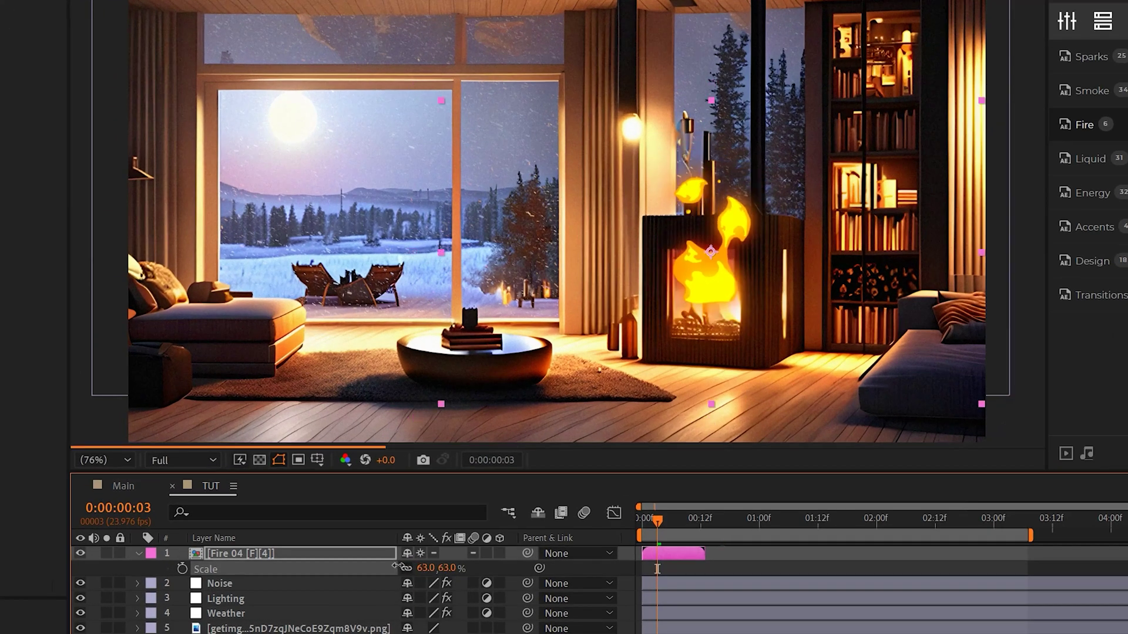
pyautogui.moveTo(709, 249); pyautogui.dragTo(707, 272)
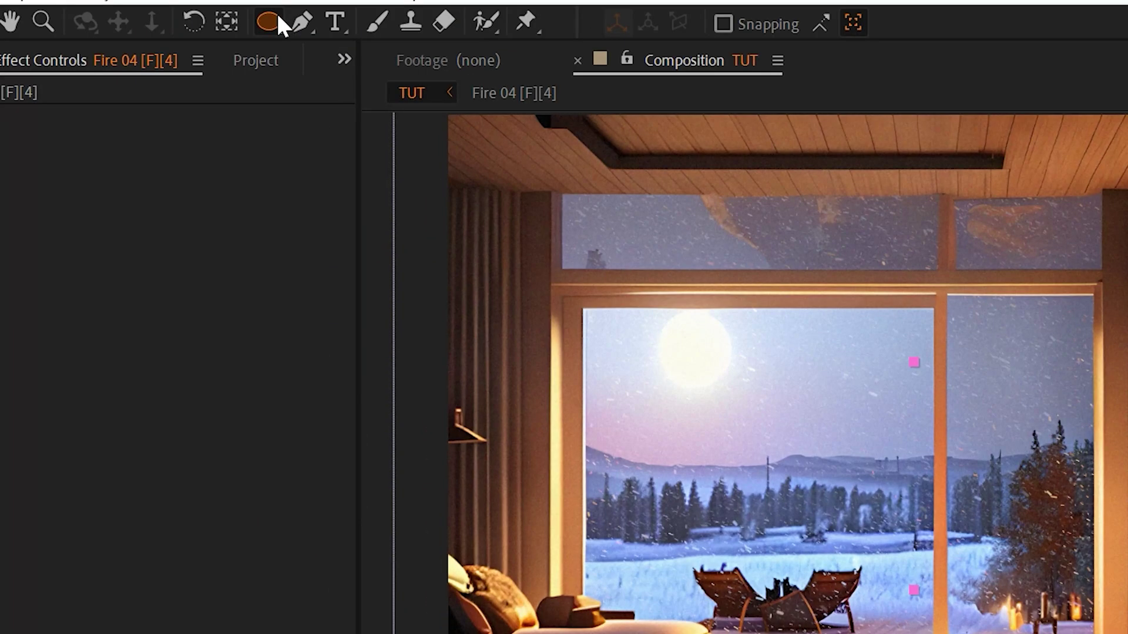
# Step: Pen-mask the fire to the fireplace glass and move the layer below Weather
pyautogui.moveTo(276, 13); pyautogui.dragTo(382, 20)
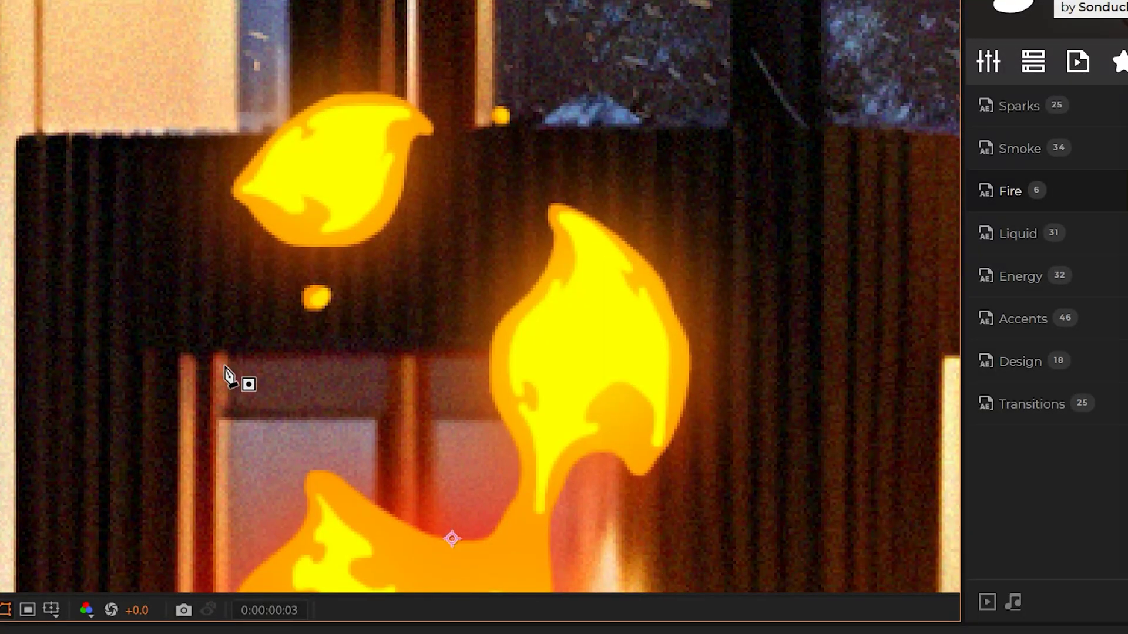
pyautogui.click(225, 355)
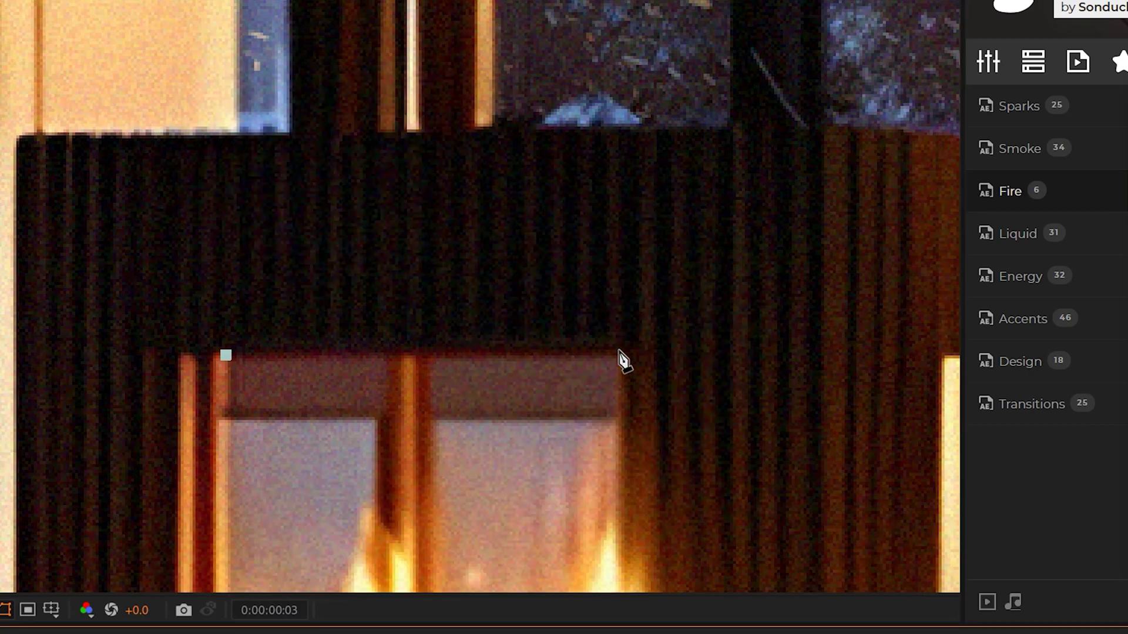
pyautogui.click(621, 356)
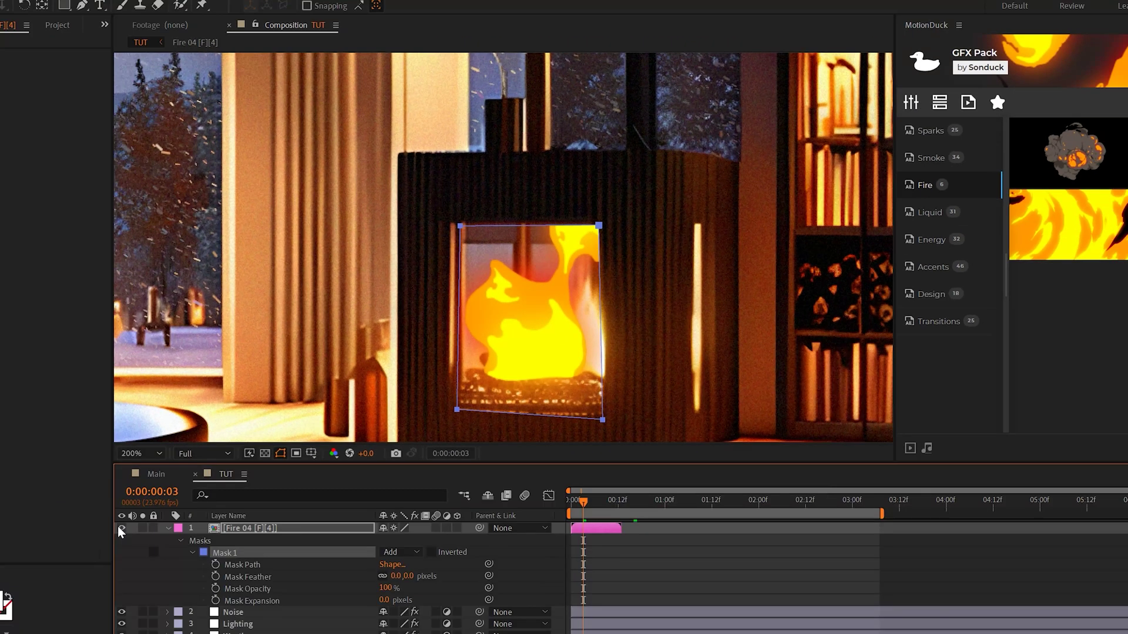
pyautogui.click(121, 528)
pyautogui.click(121, 528)
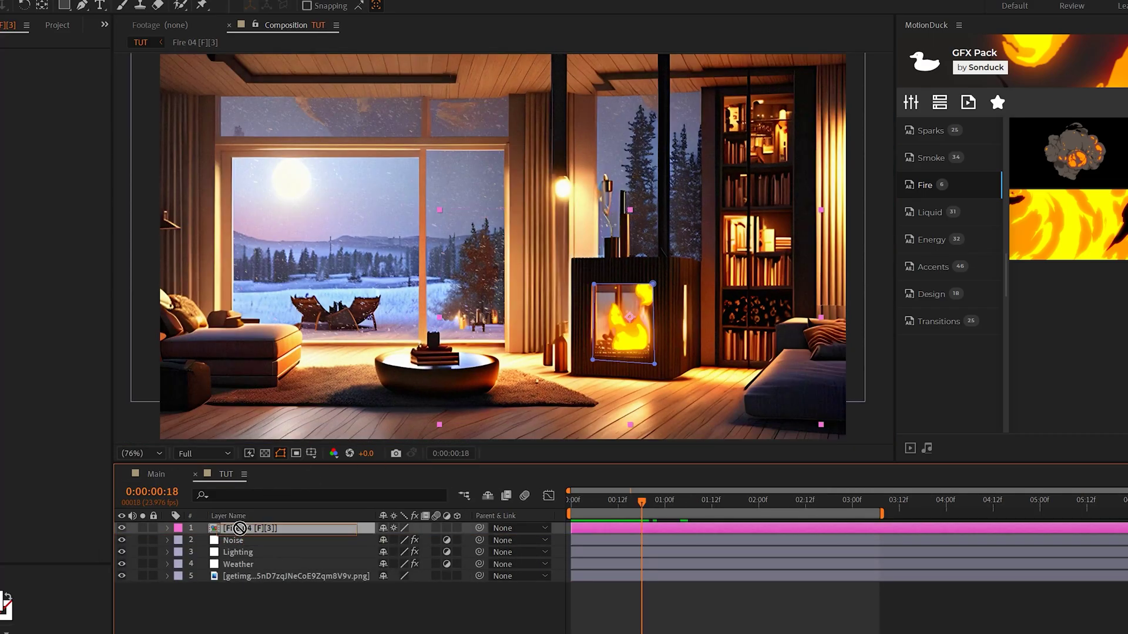
pyautogui.moveTo(247, 528); pyautogui.dragTo(230, 568)
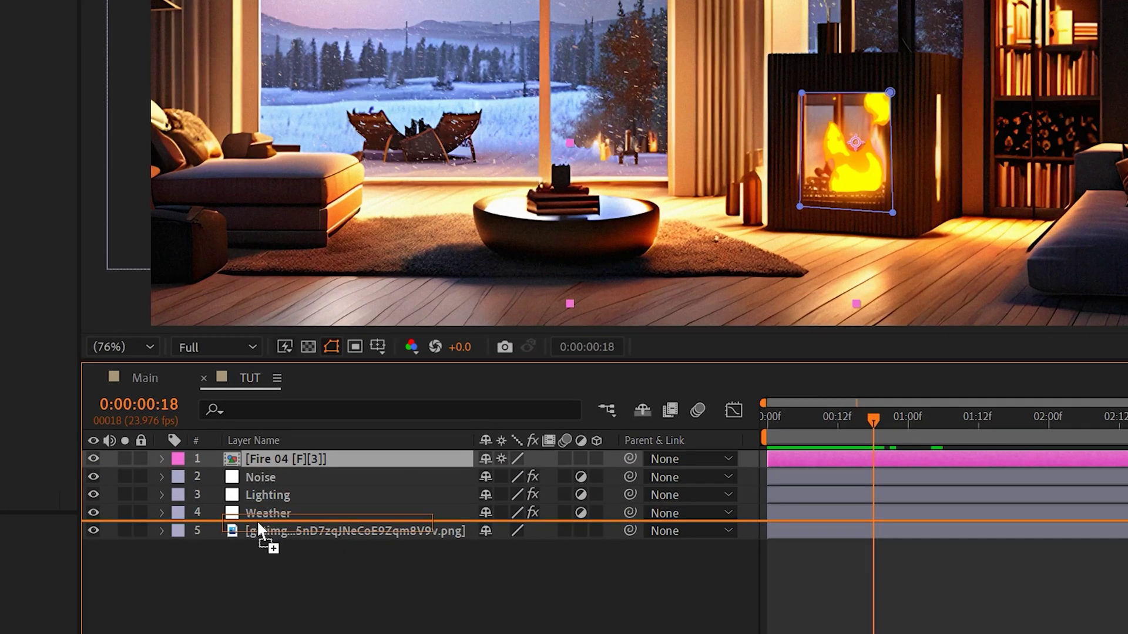
pyautogui.moveTo(256, 521); pyautogui.dragTo(258, 524)
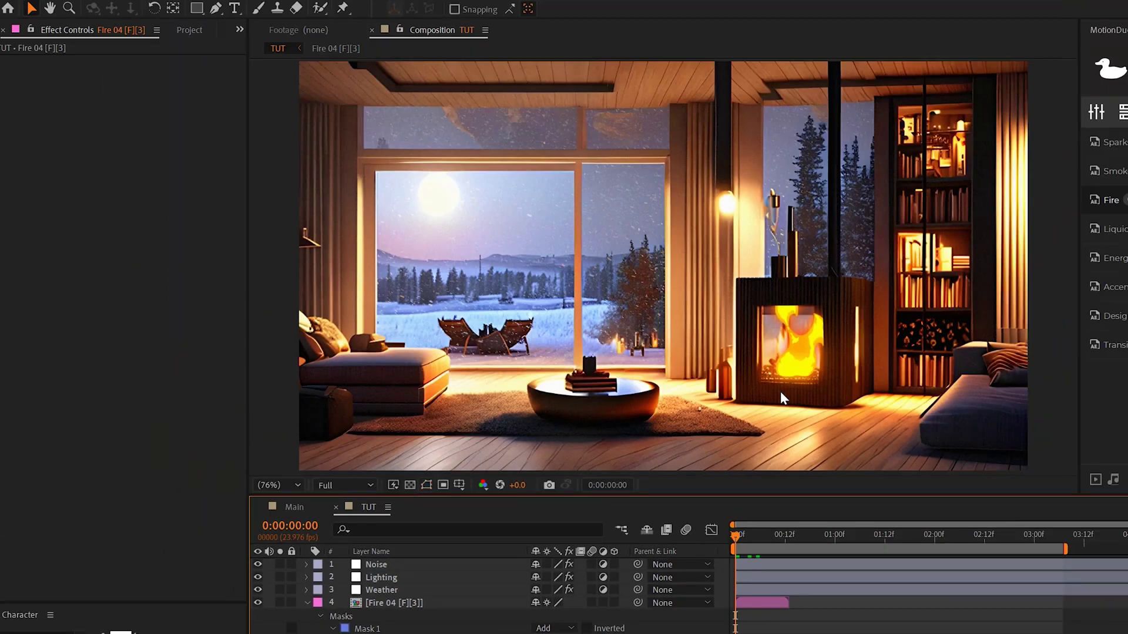
# Step: Preview the fire, then enable time remapping on the Fire 04 layer
pyautogui.press('space')
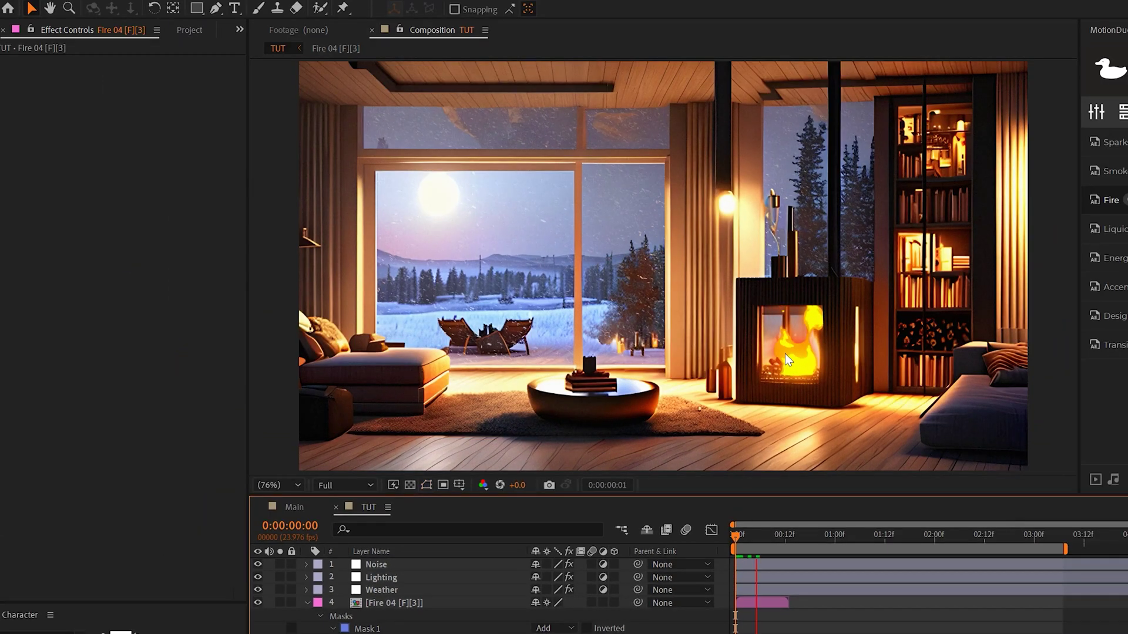
pyautogui.press('space')
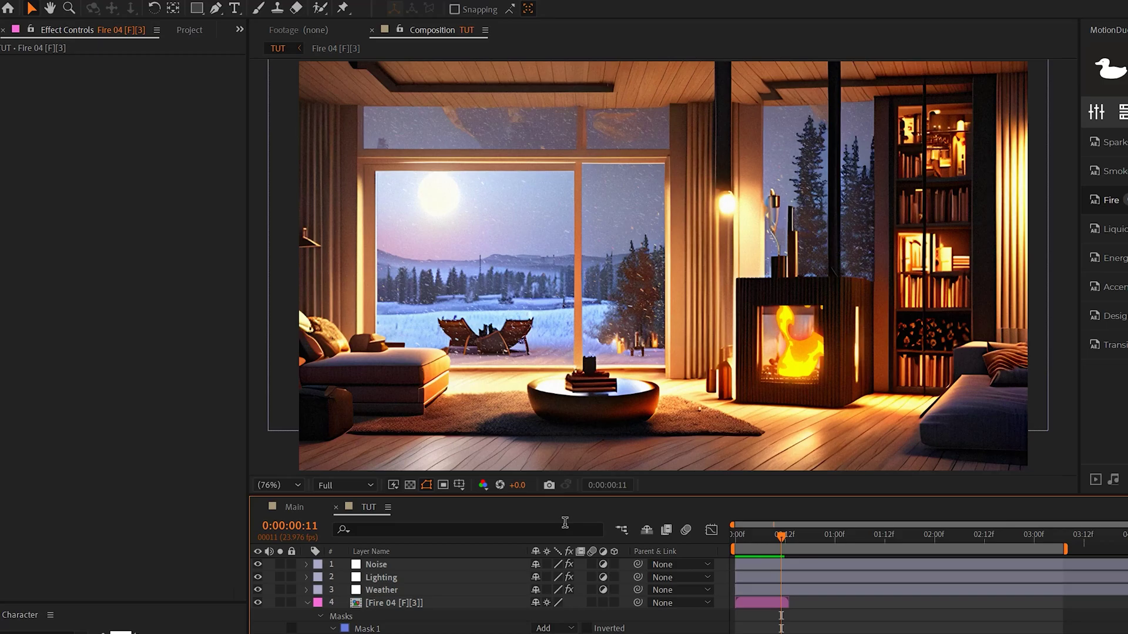
pyautogui.click(306, 603)
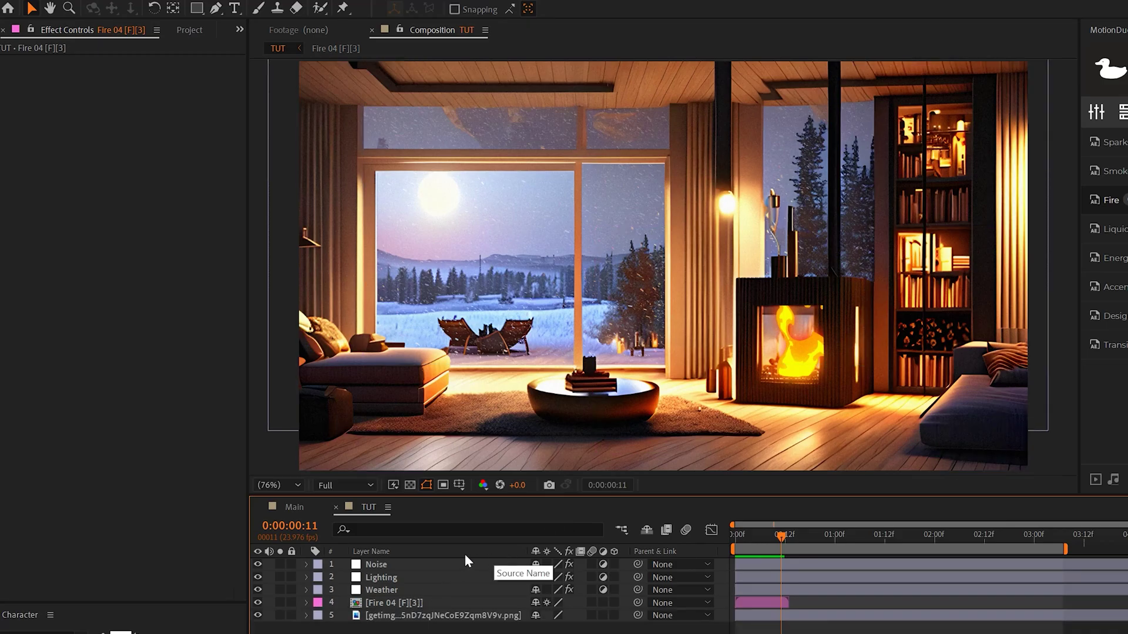
pyautogui.click(405, 603)
pyautogui.rightClick(413, 602)
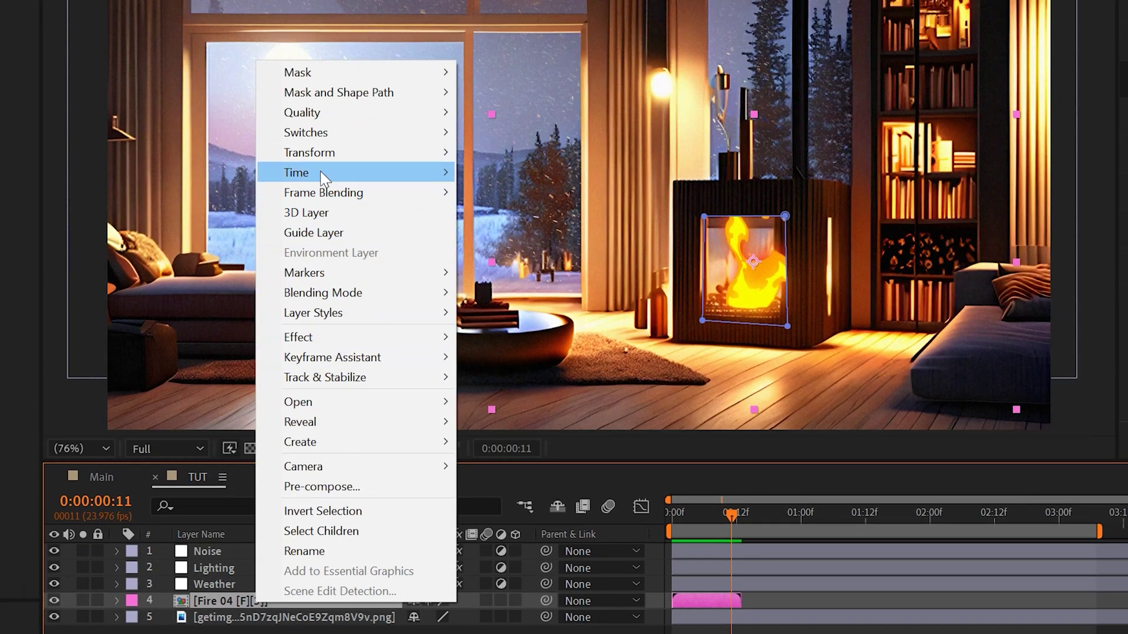
pyautogui.moveTo(383, 16)
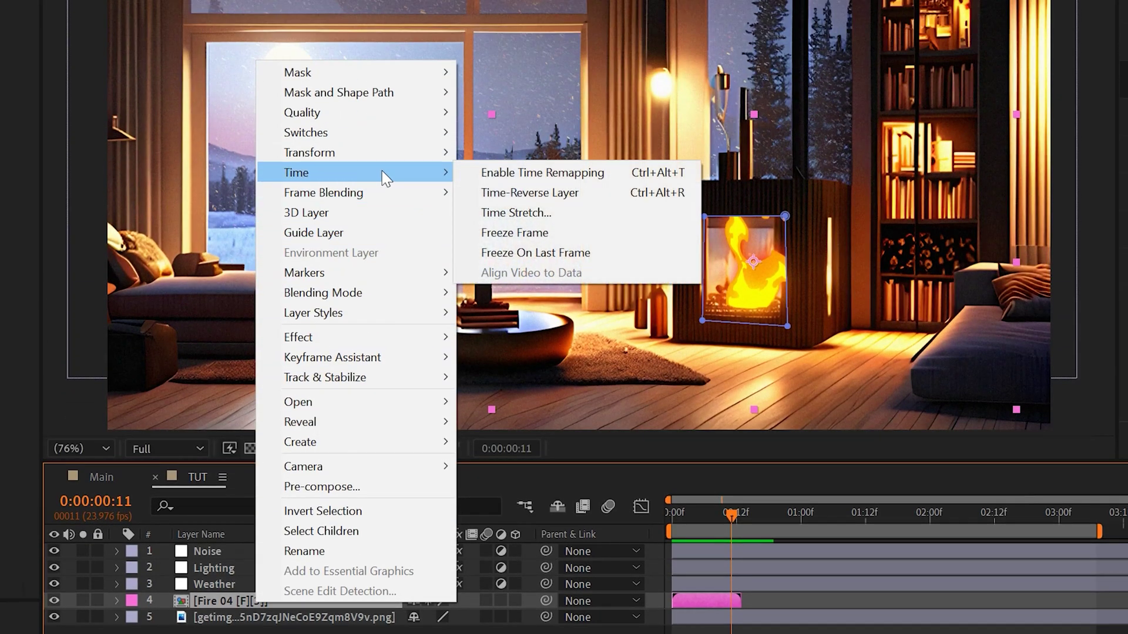
pyautogui.click(587, 172)
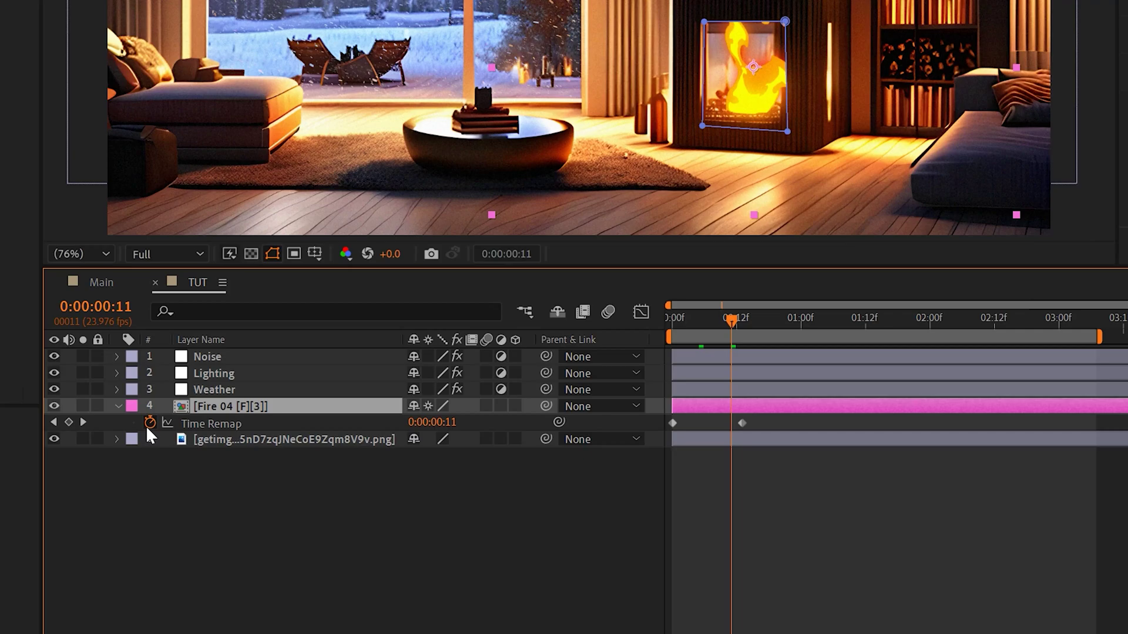
# Step: Add a loopOut() expression to Time Remap and extend Fire 04 across the whole timeline
pyautogui.click(154, 420)
pyautogui.keyDown('alt'); pyautogui.click(152, 419); pyautogui.keyUp('alt')
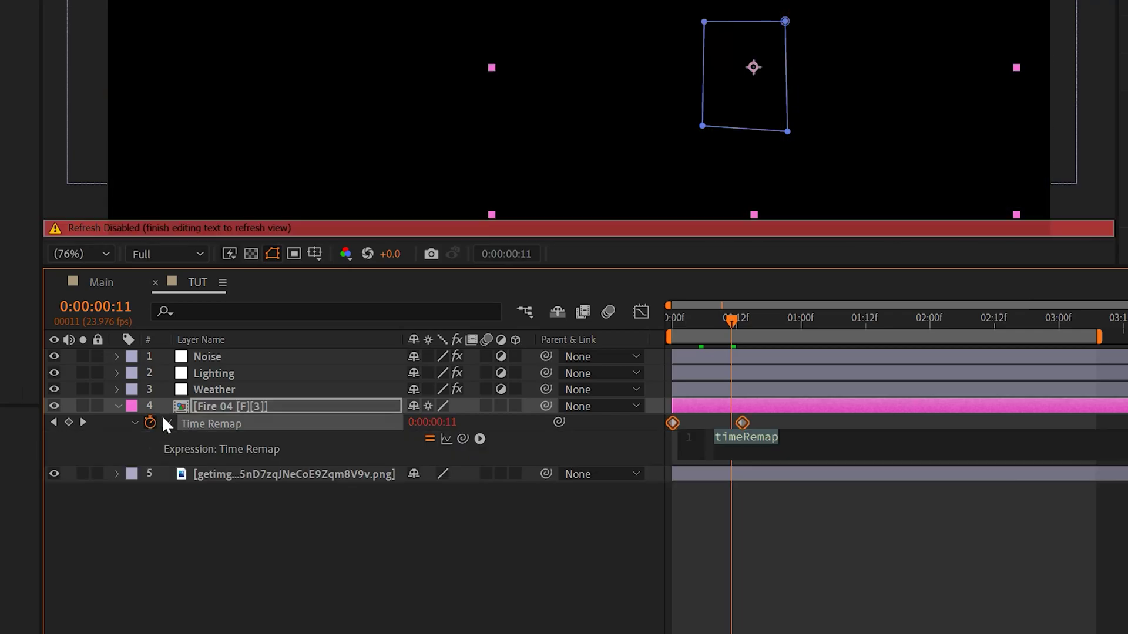
pyautogui.write('loopOut')
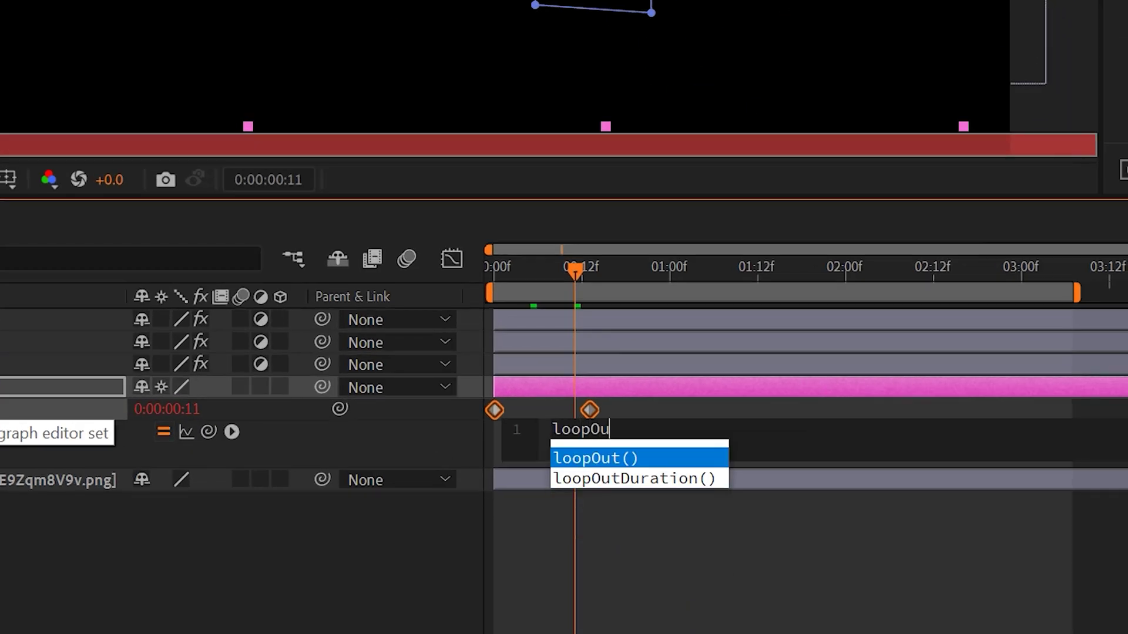
pyautogui.press('Return')
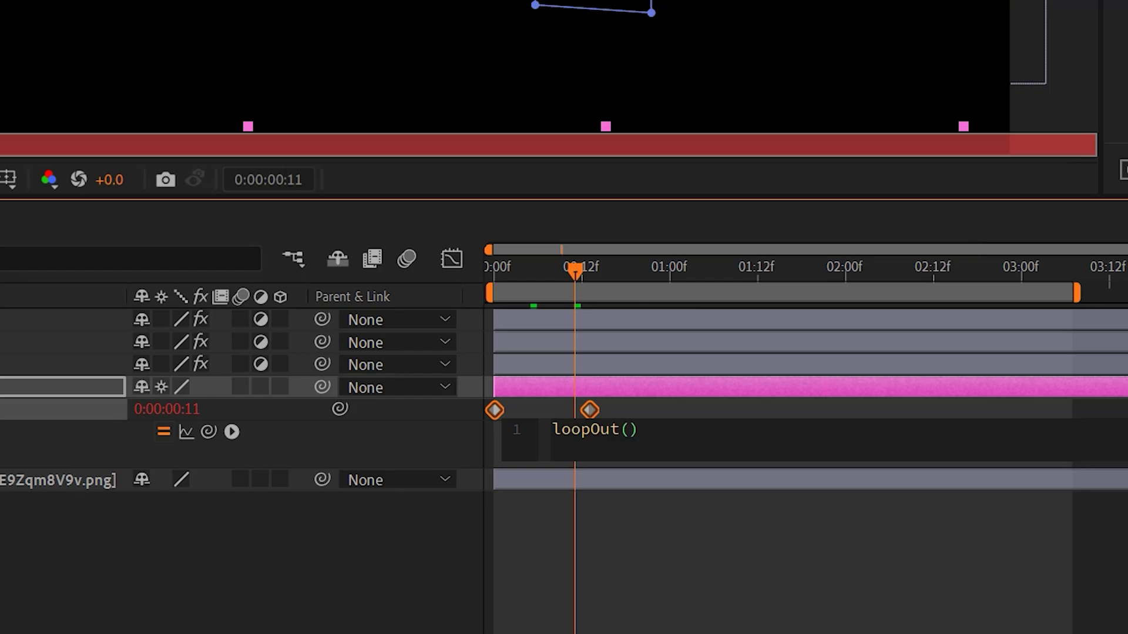
pyautogui.press('space')
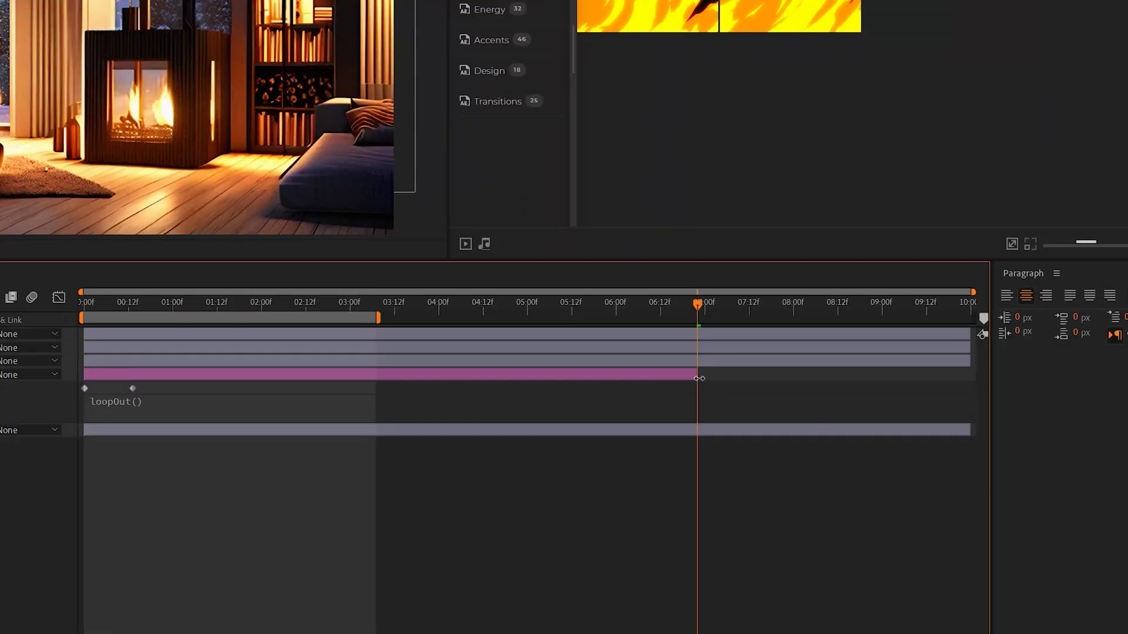
pyautogui.moveTo(699, 379); pyautogui.dragTo(966, 379)
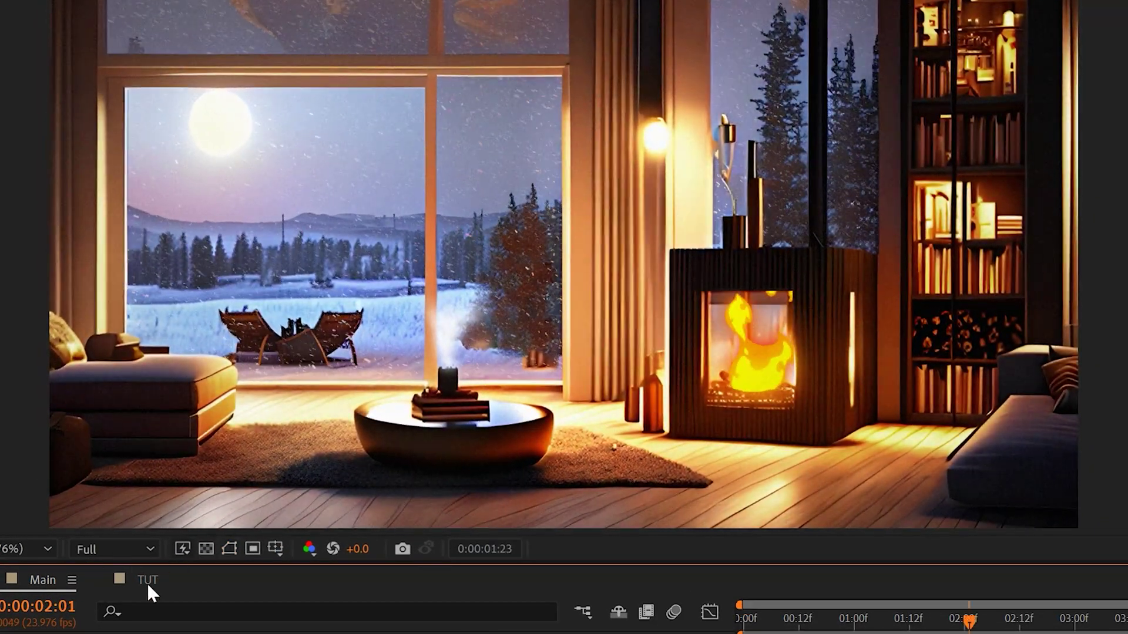
pyautogui.click(147, 580)
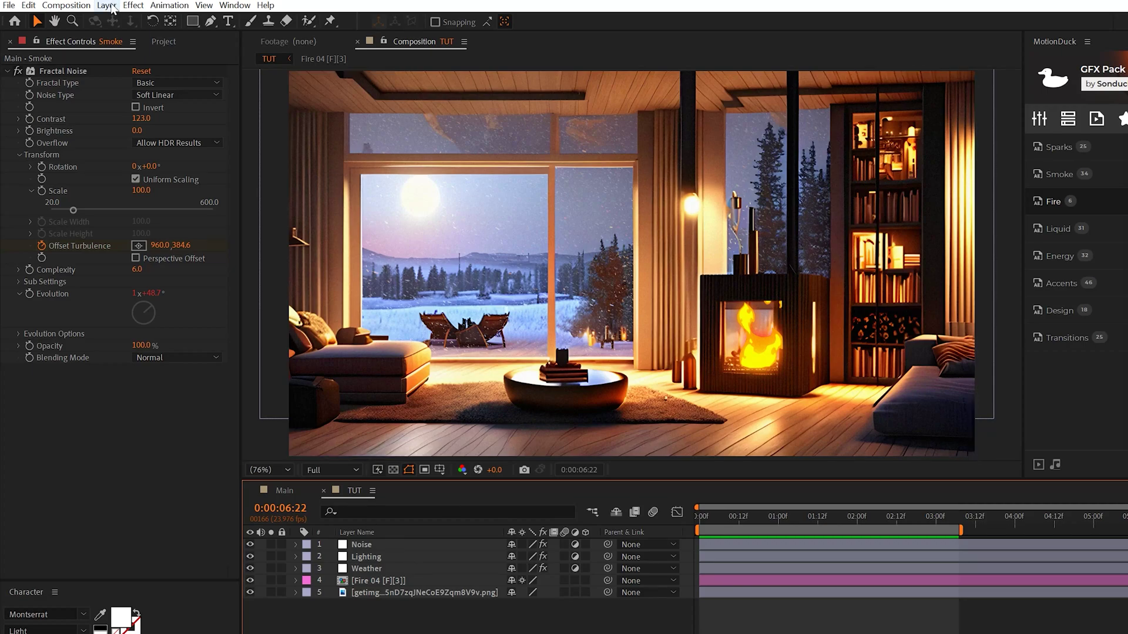
# Step: Create a new solid layer named Smoke
pyautogui.click(111, 7)
pyautogui.moveTo(120, 19)
pyautogui.click(358, 34)
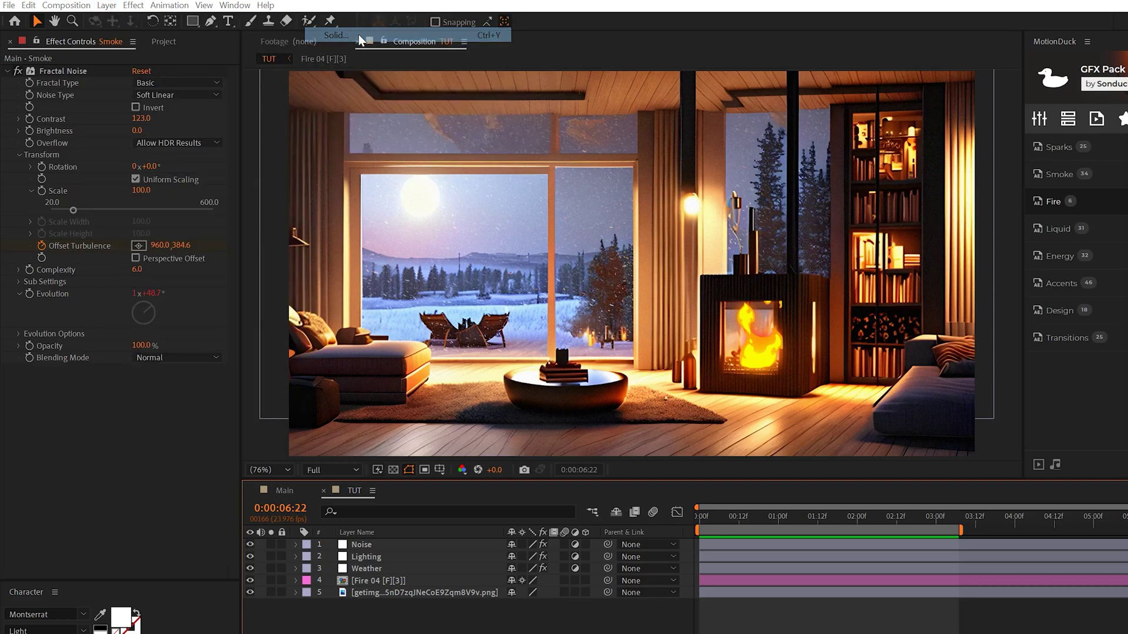
pyautogui.write('Smoke')
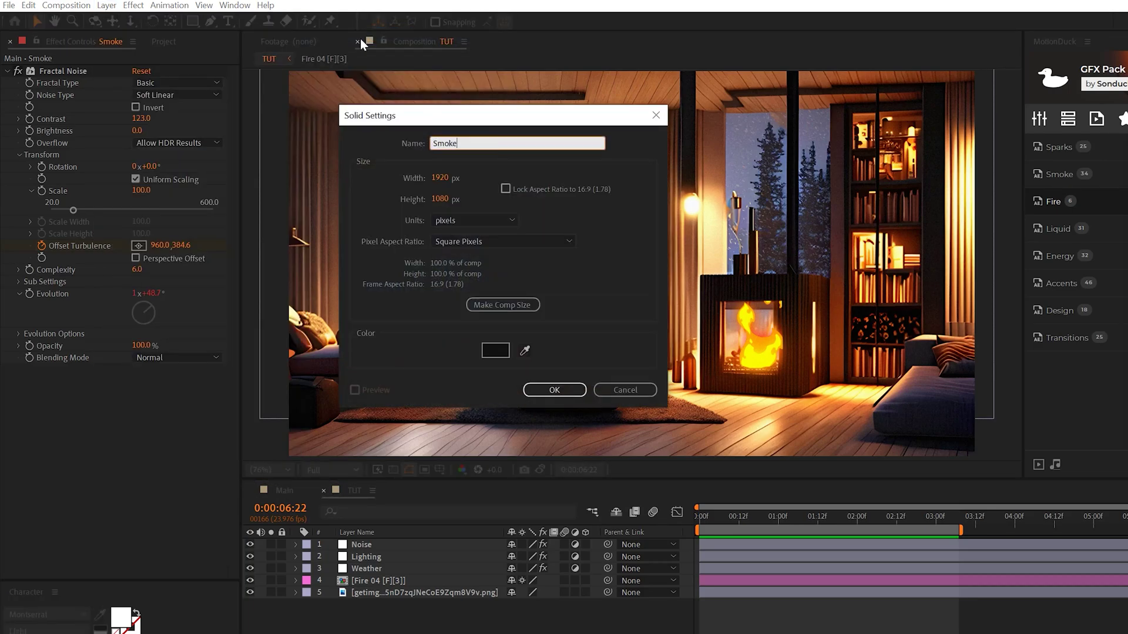
pyautogui.press('Return')
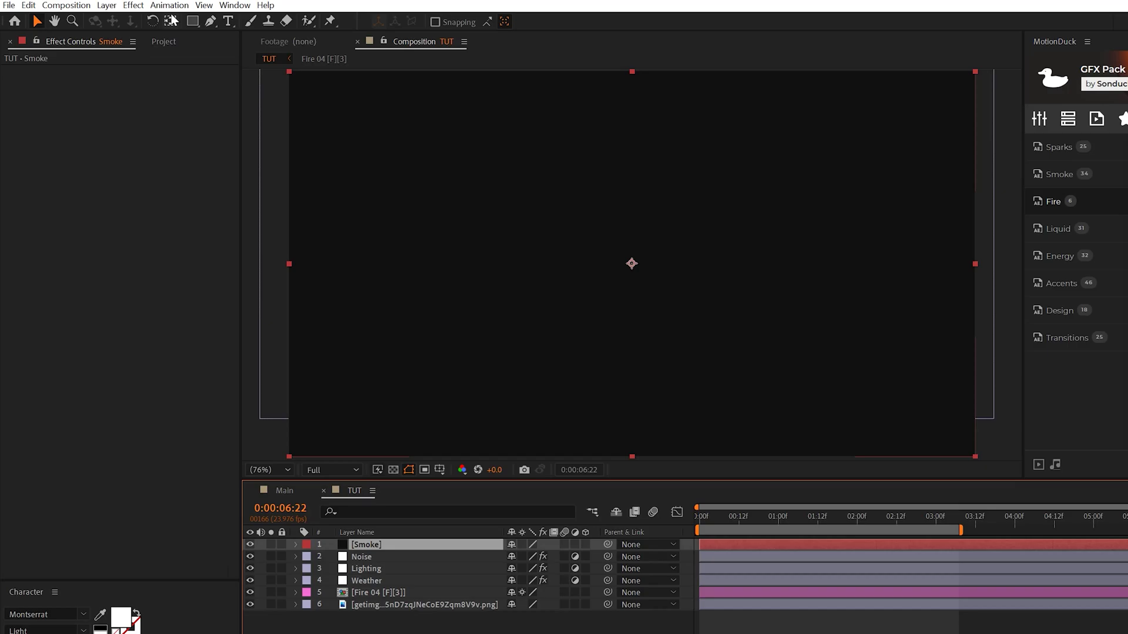
# Step: Apply Fractal Noise with contrast 120 and drive Evolution with a time*2 expression
pyautogui.click(132, 6)
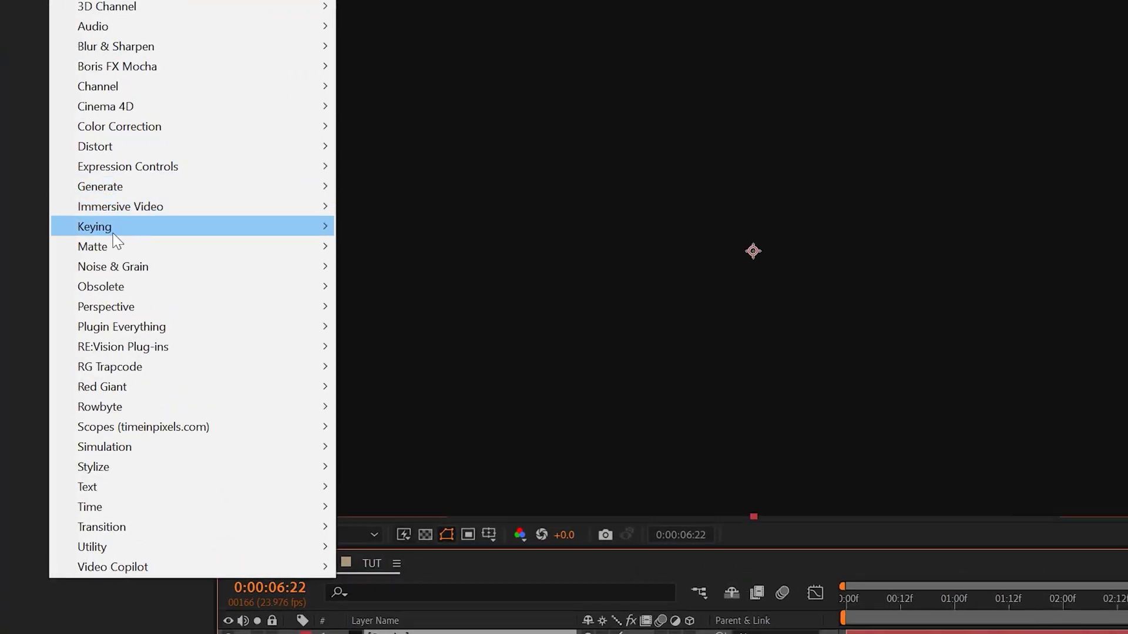
pyautogui.moveTo(94, 265)
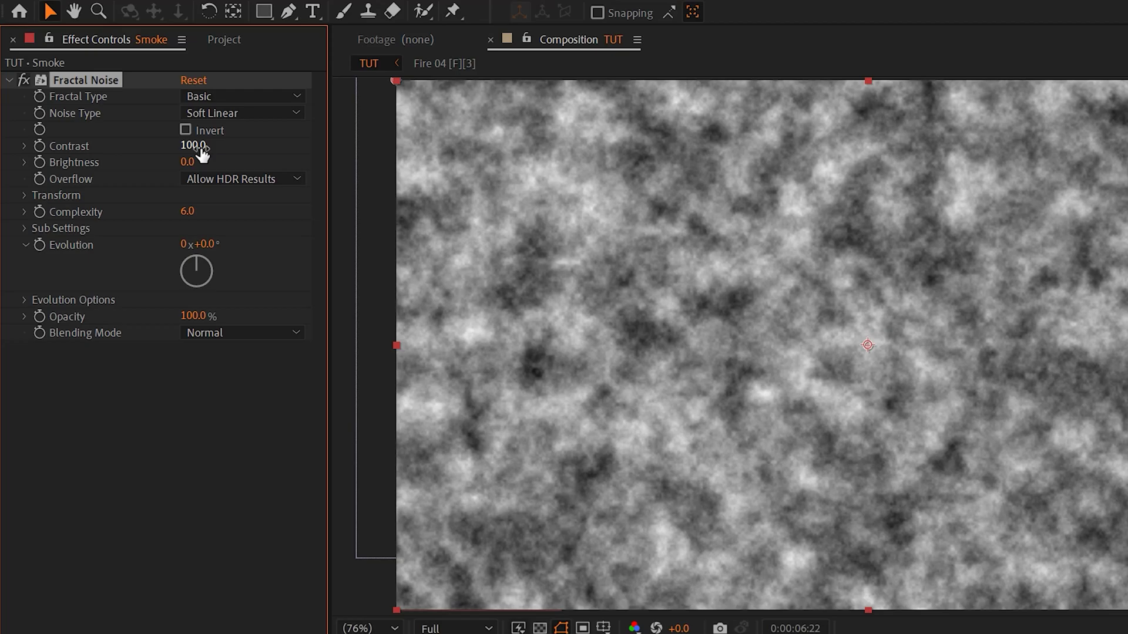
pyautogui.click(223, 479)
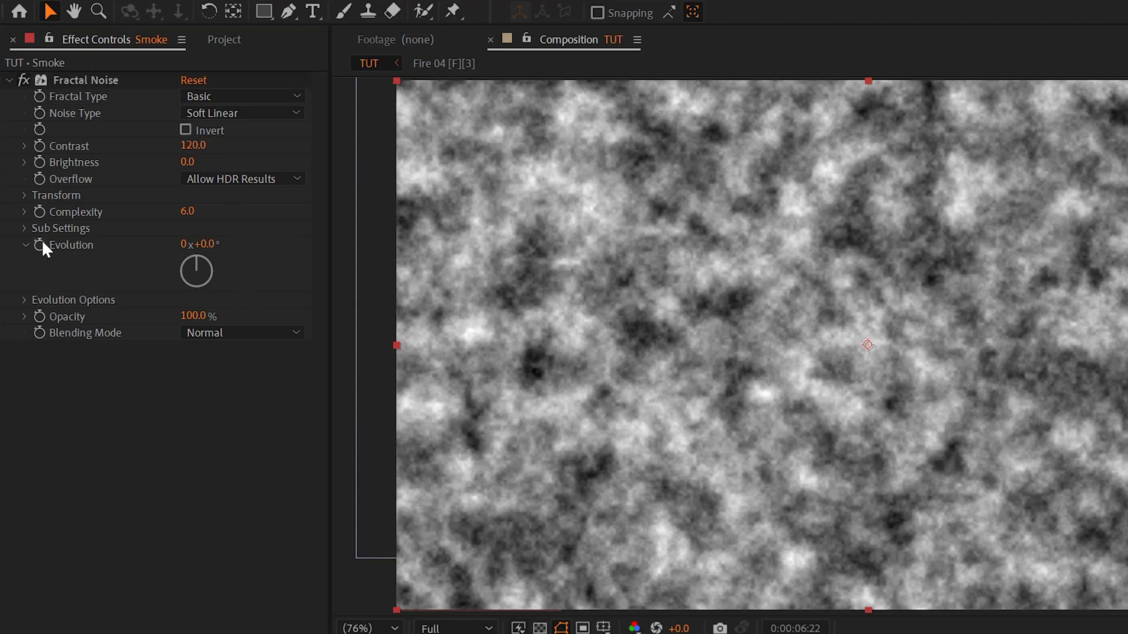
pyautogui.click(38, 245)
pyautogui.write('time*200')
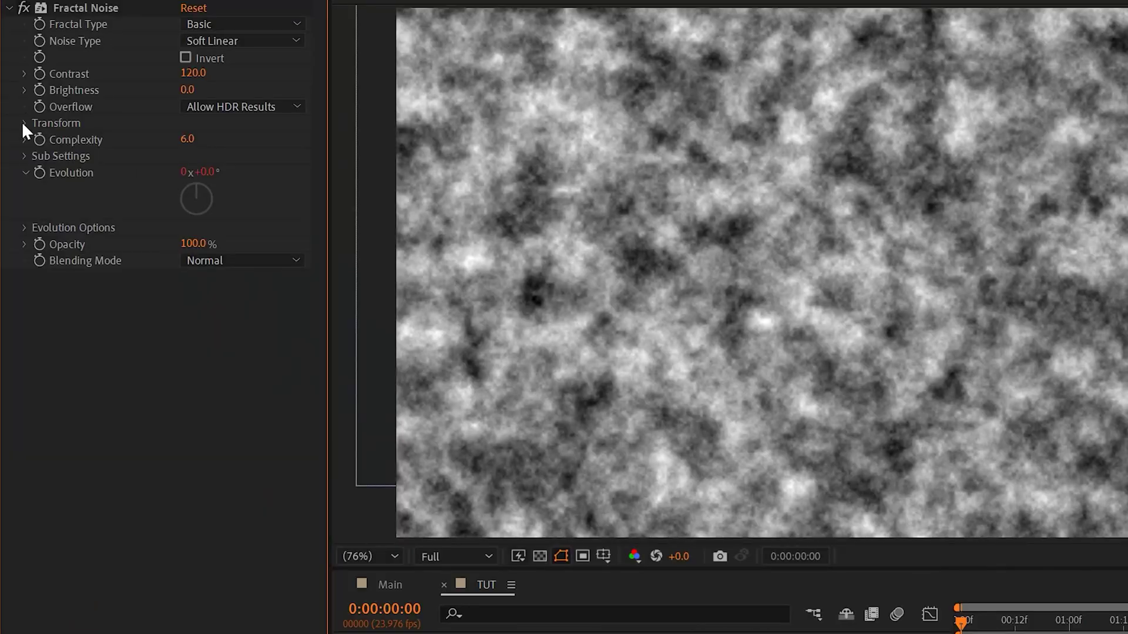
# Step: Animate the Fractal Noise Offset Turbulence over time and preview the drifting noise
pyautogui.click(23, 122)
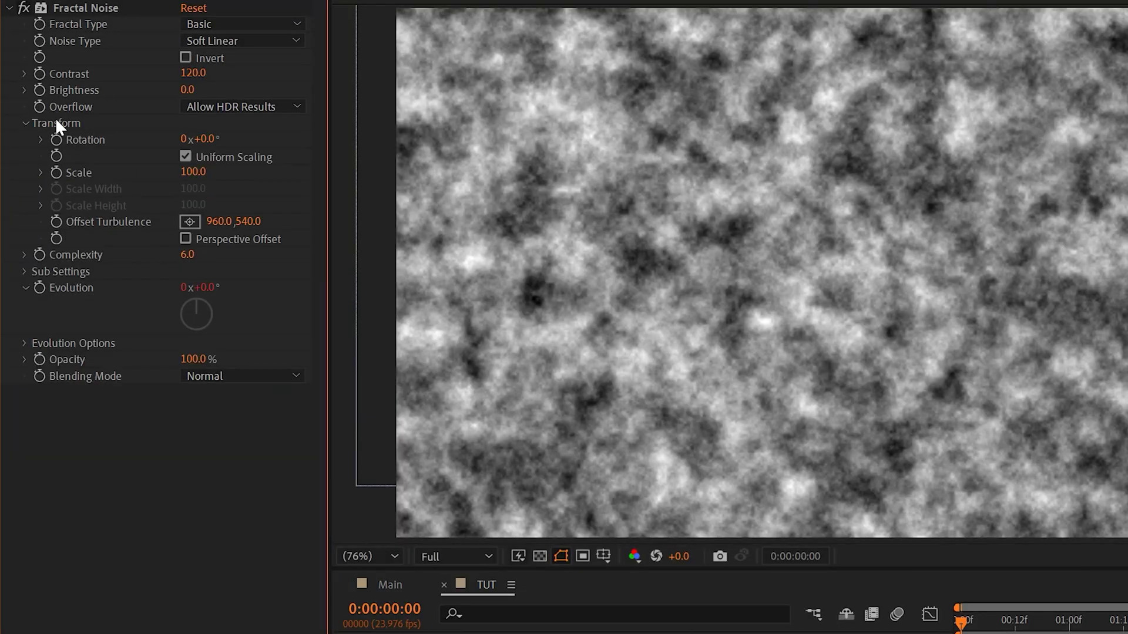
pyautogui.click(58, 217)
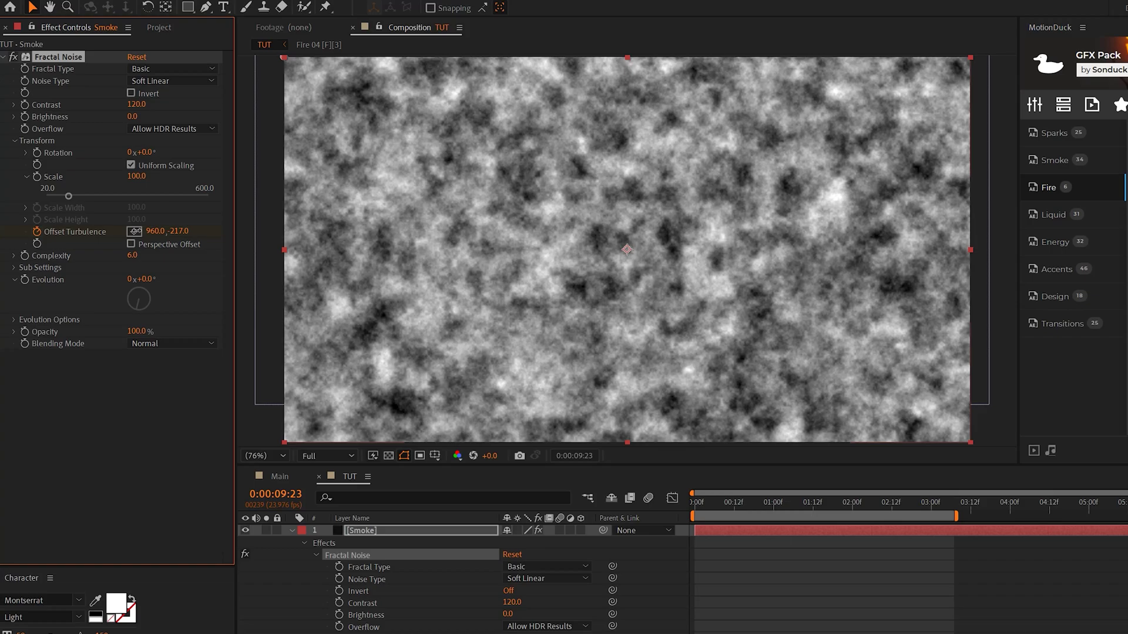
pyautogui.click(697, 502)
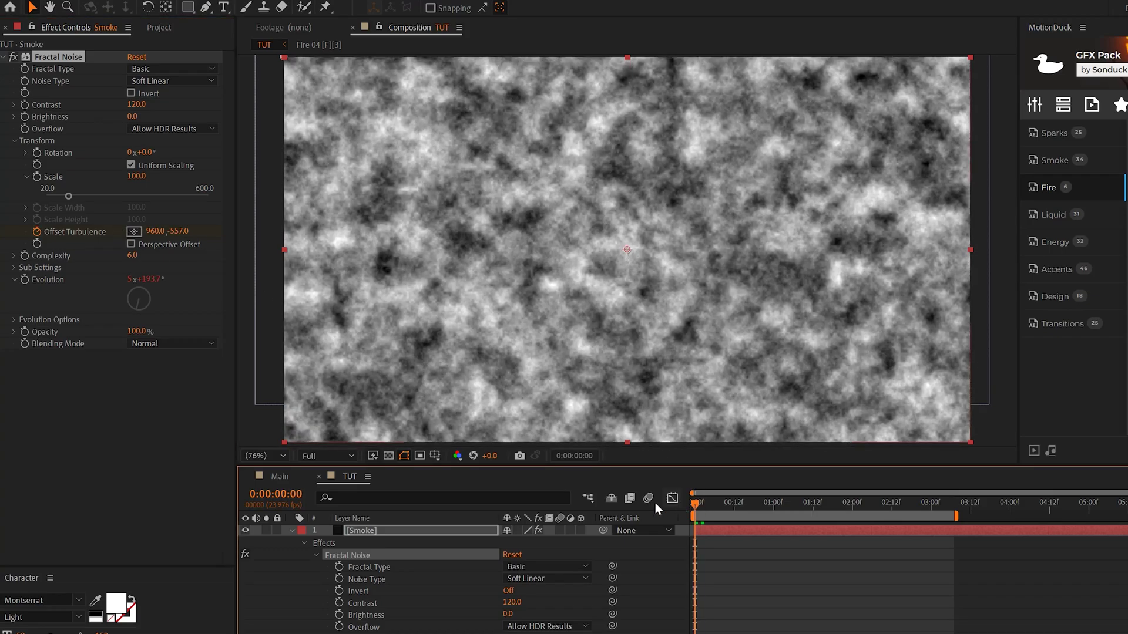
pyautogui.press('space')
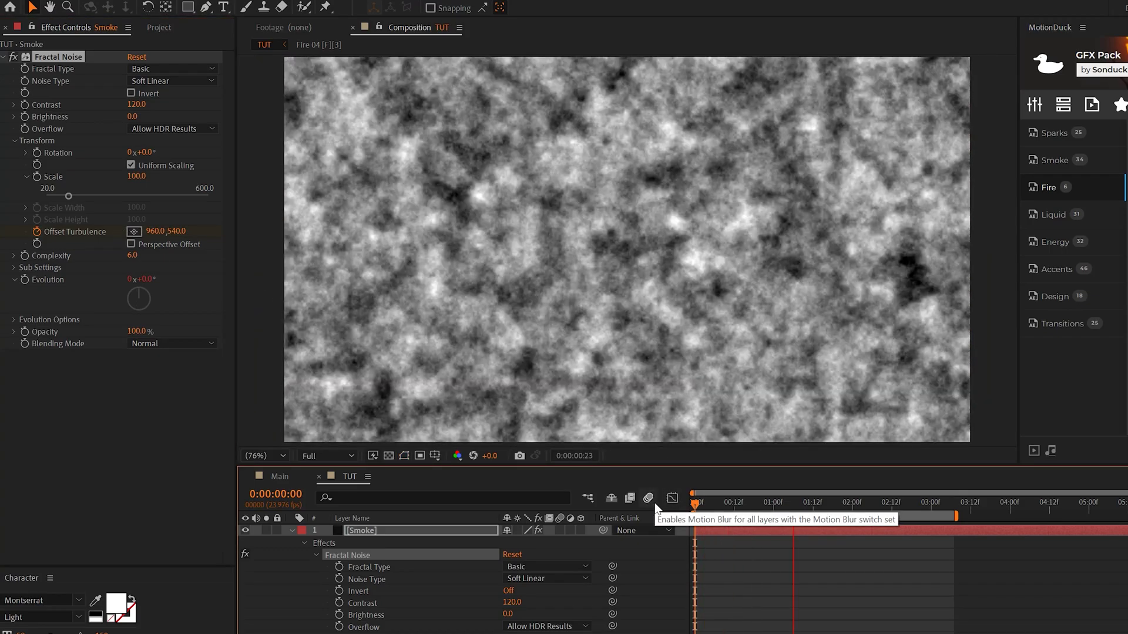
pyautogui.press('space')
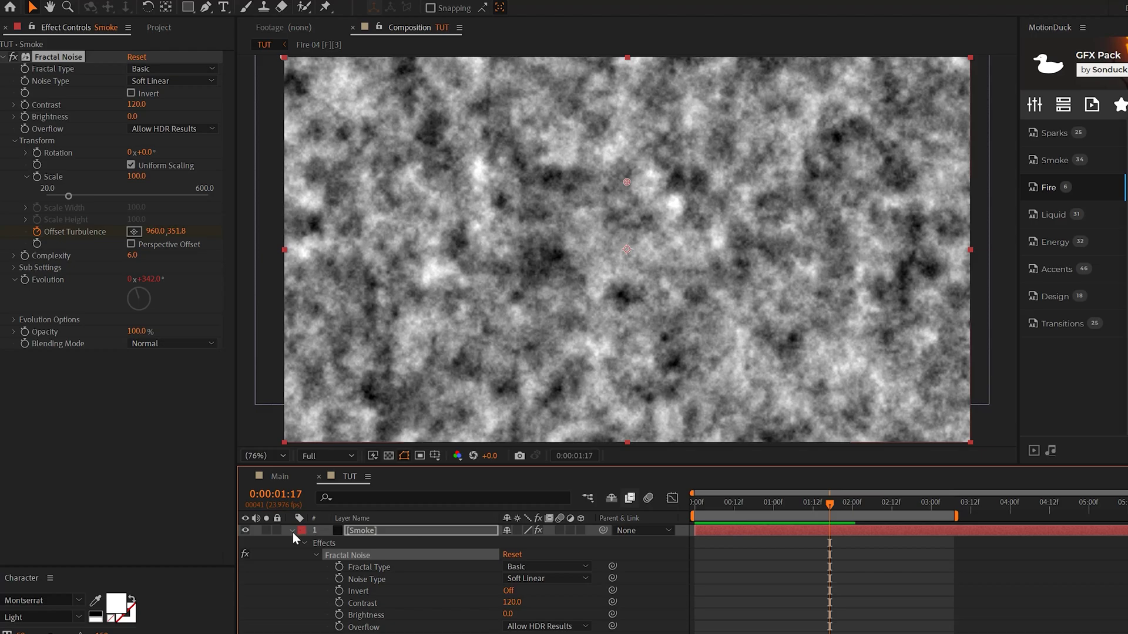
# Step: Hide the Smoke layer and draw a Pen mask above the candle
pyautogui.click(292, 530)
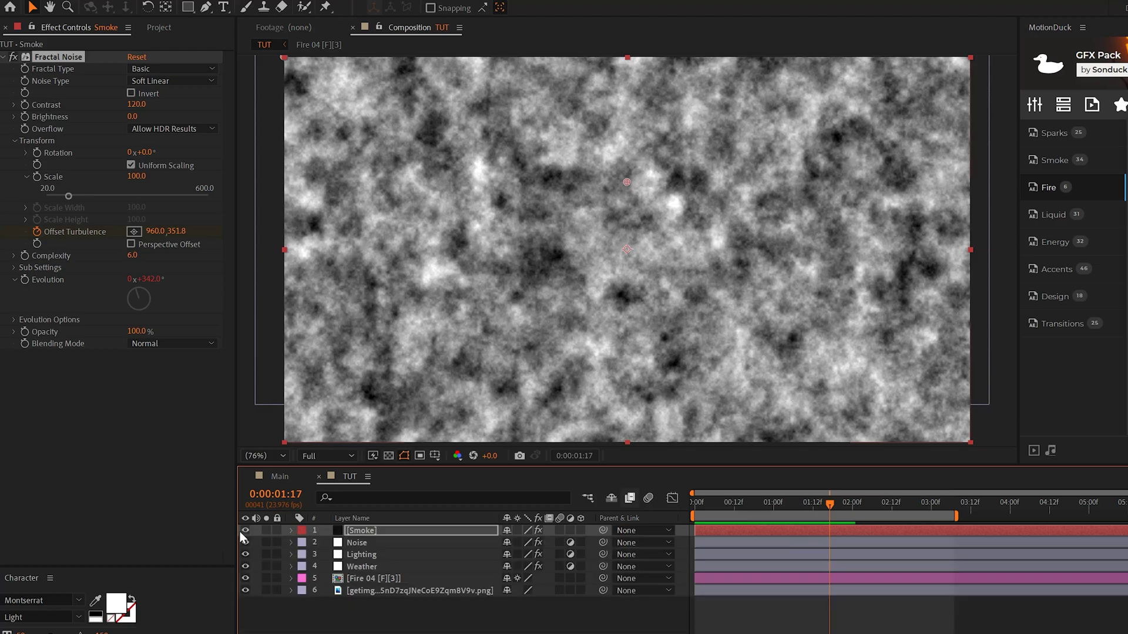
pyautogui.click(245, 530)
pyautogui.click(362, 531)
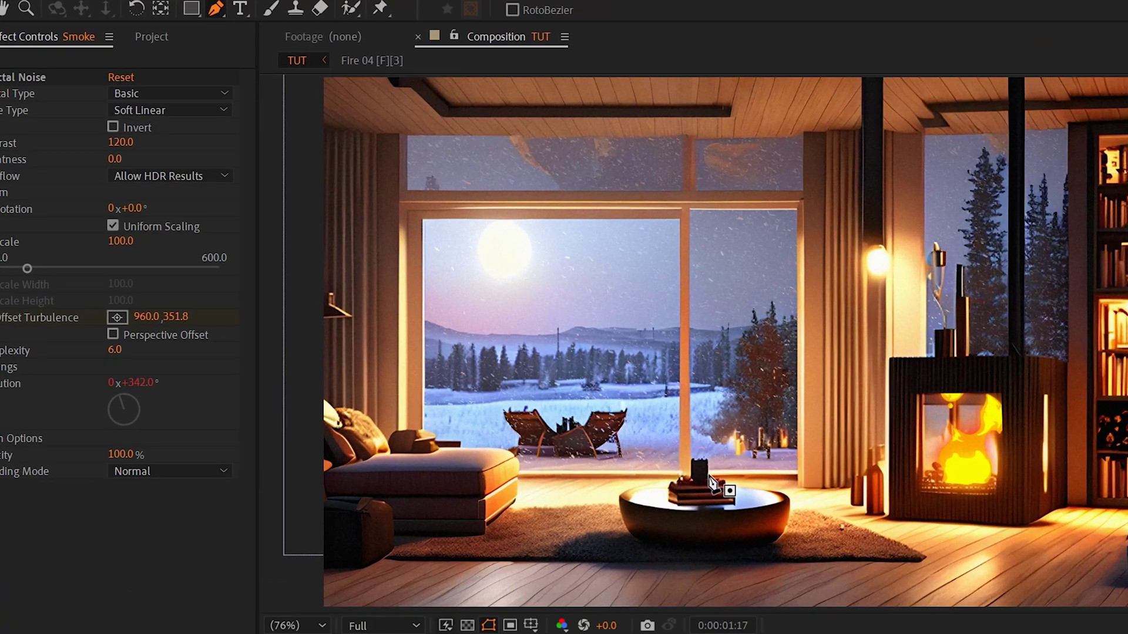
pyautogui.scroll(5, 556, 371)
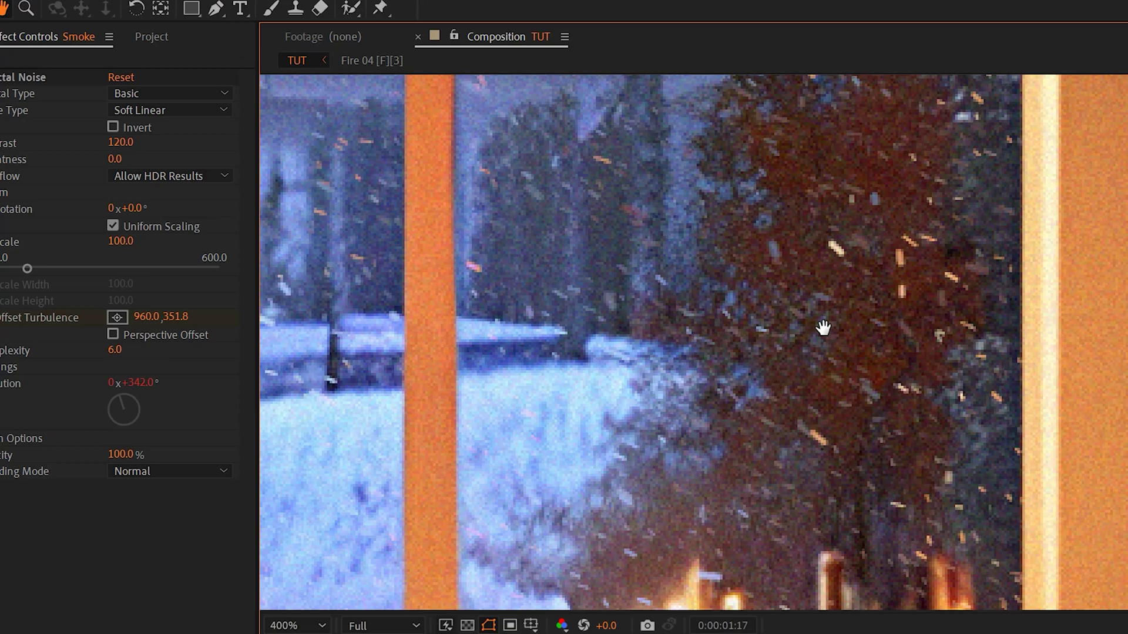
pyautogui.moveTo(823, 327); pyautogui.dragTo(963, 30)
pyautogui.press('g')
pyautogui.click(626, 415)
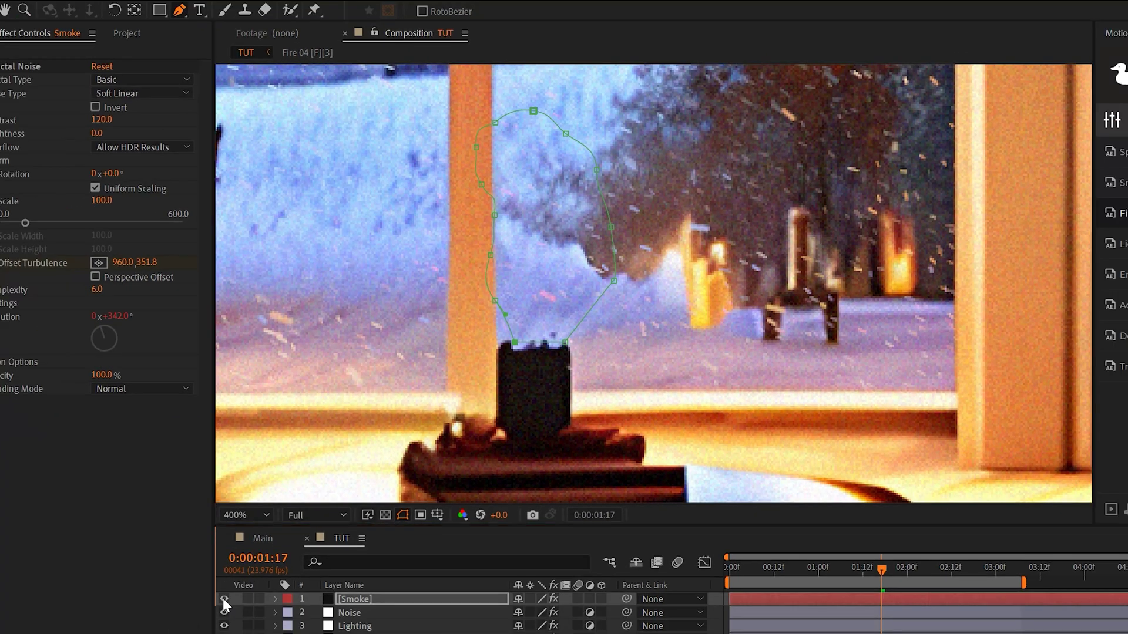
# Step: Show Smoke again, set its blend mode to Screen and feather the mask 19 px
pyautogui.click(224, 598)
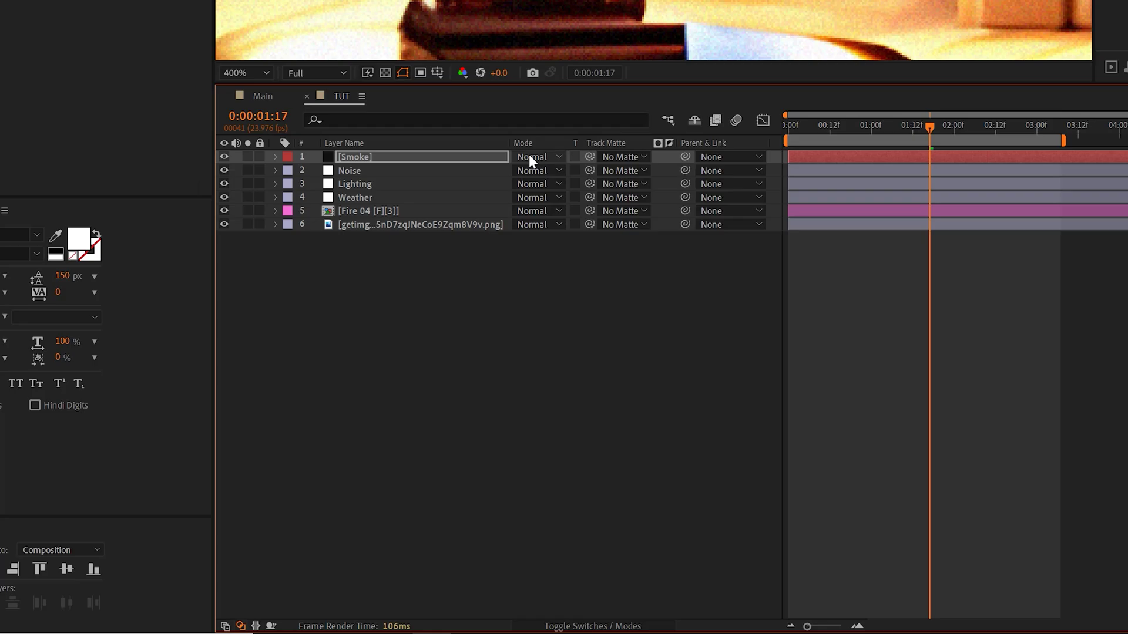
pyautogui.click(530, 155)
pyautogui.click(597, 178)
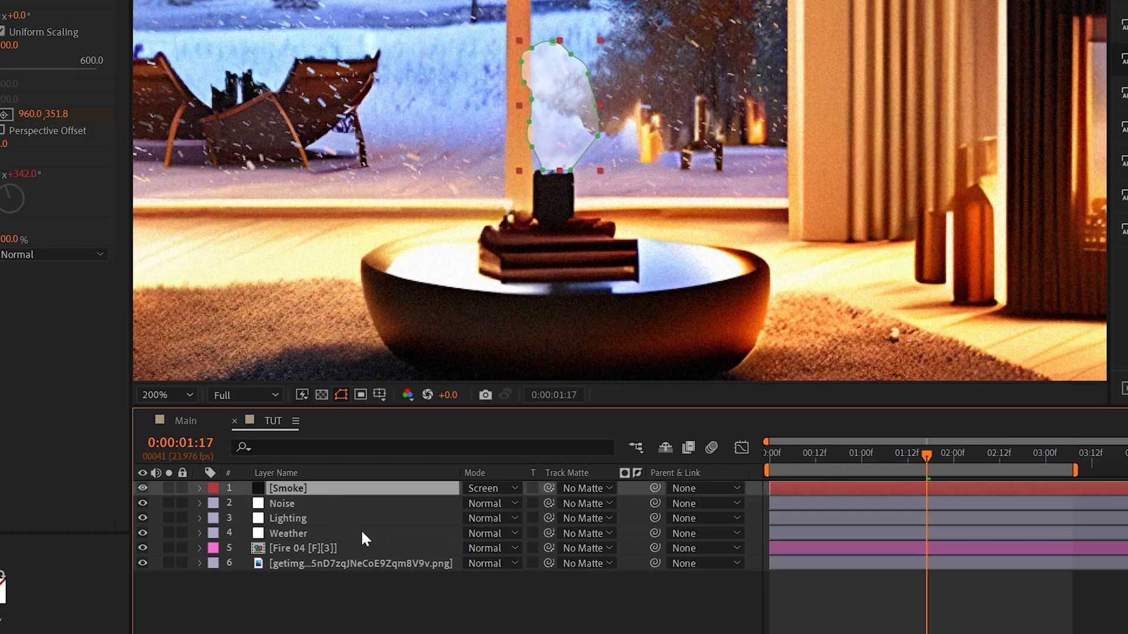
pyautogui.press('f')
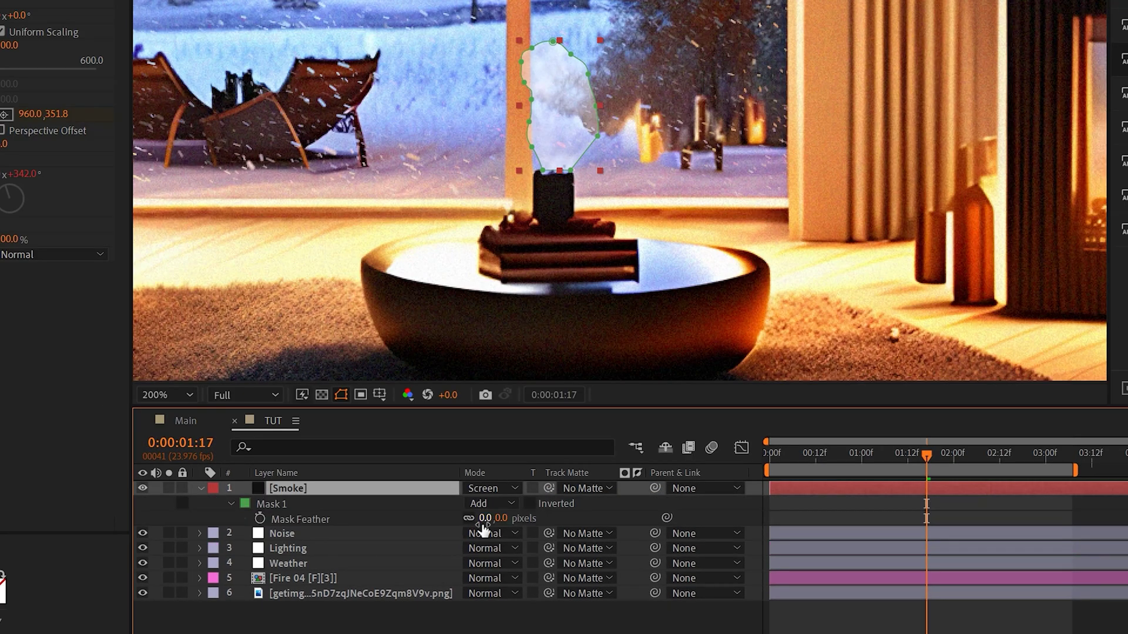
pyautogui.moveTo(482, 530); pyautogui.dragTo(511, 526)
pyautogui.scroll(-2, 520, 307)
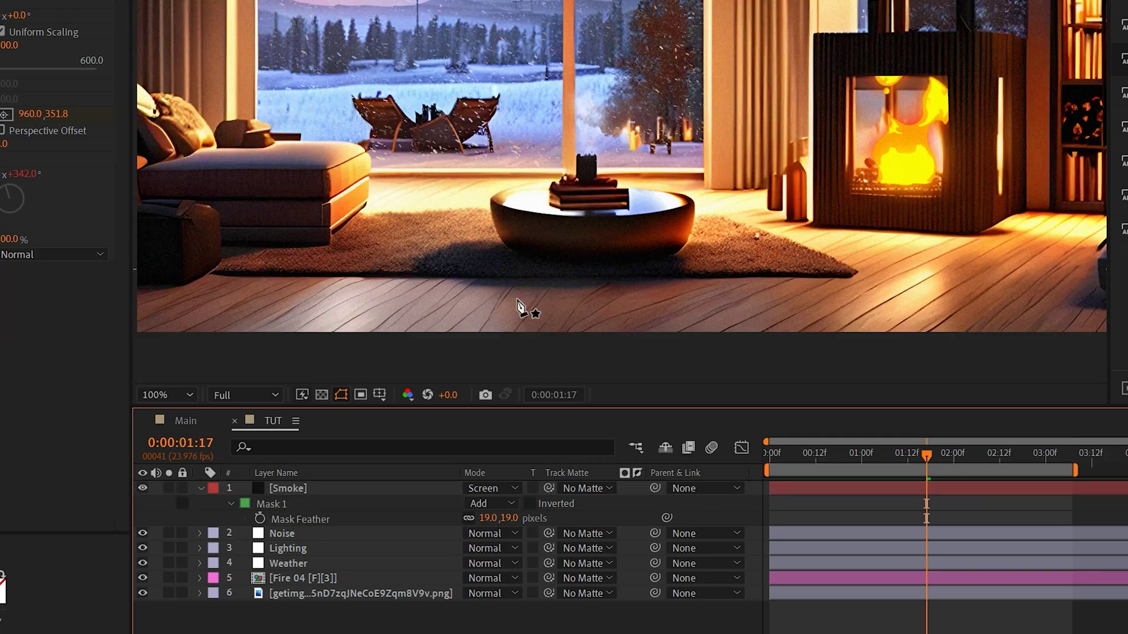
pyautogui.click(278, 487)
pyautogui.press('.')
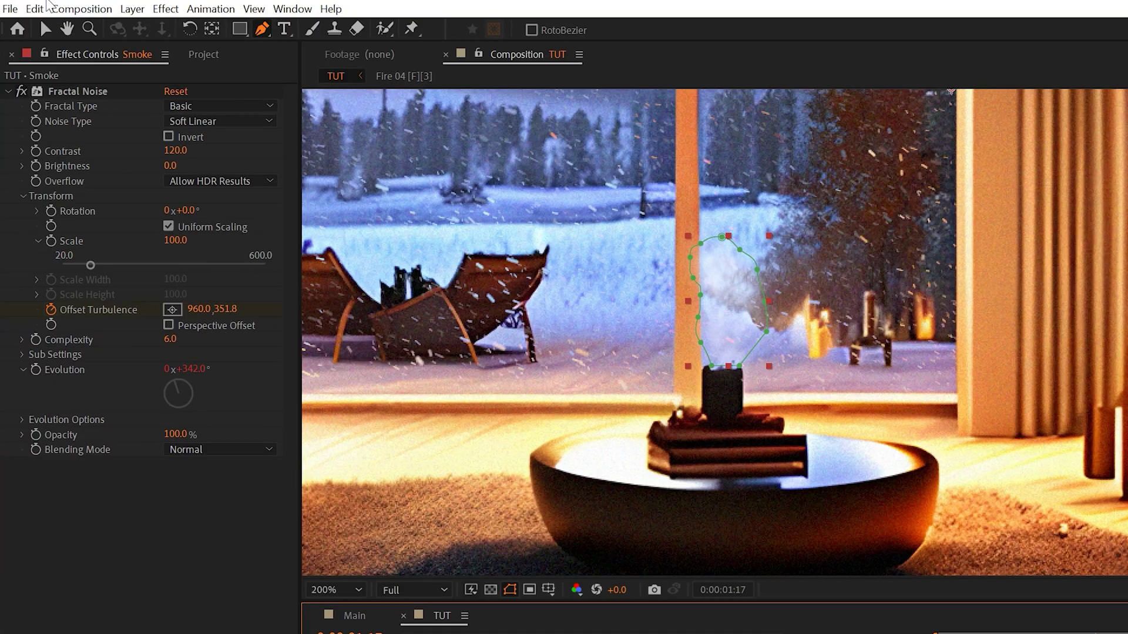
pyautogui.click(35, 8)
# Step: Duplicate the Smoke layer twice for three plumes, then return to the TUT composition
pyautogui.click(86, 215)
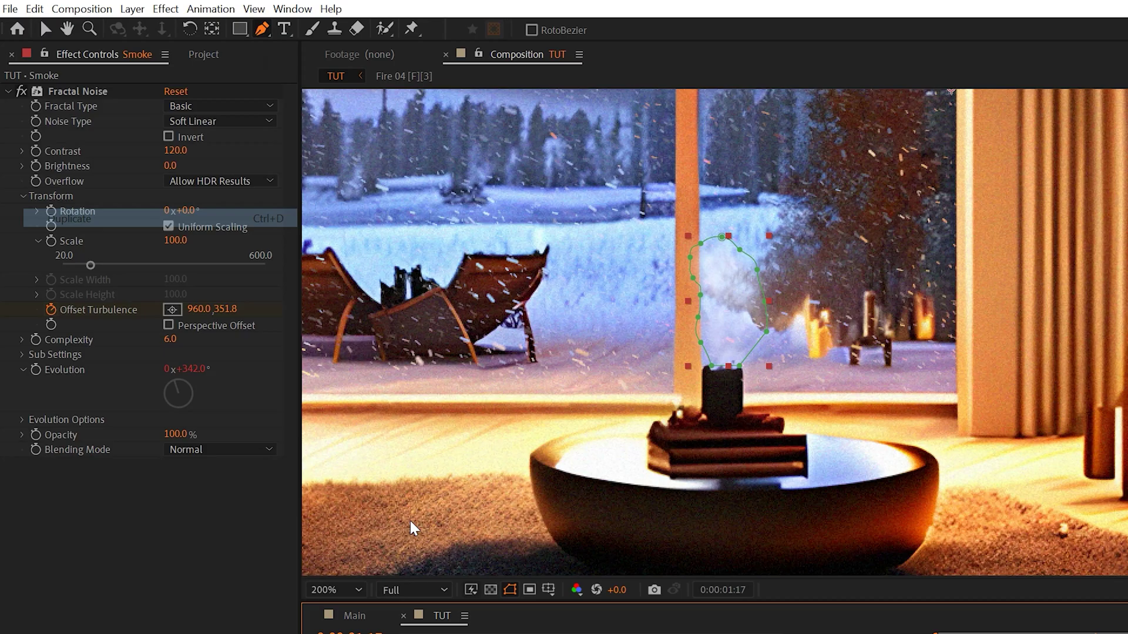
pyautogui.hotkey('ctrl', 'd')
pyautogui.hotkey('ctrl', 'shift', 'a')
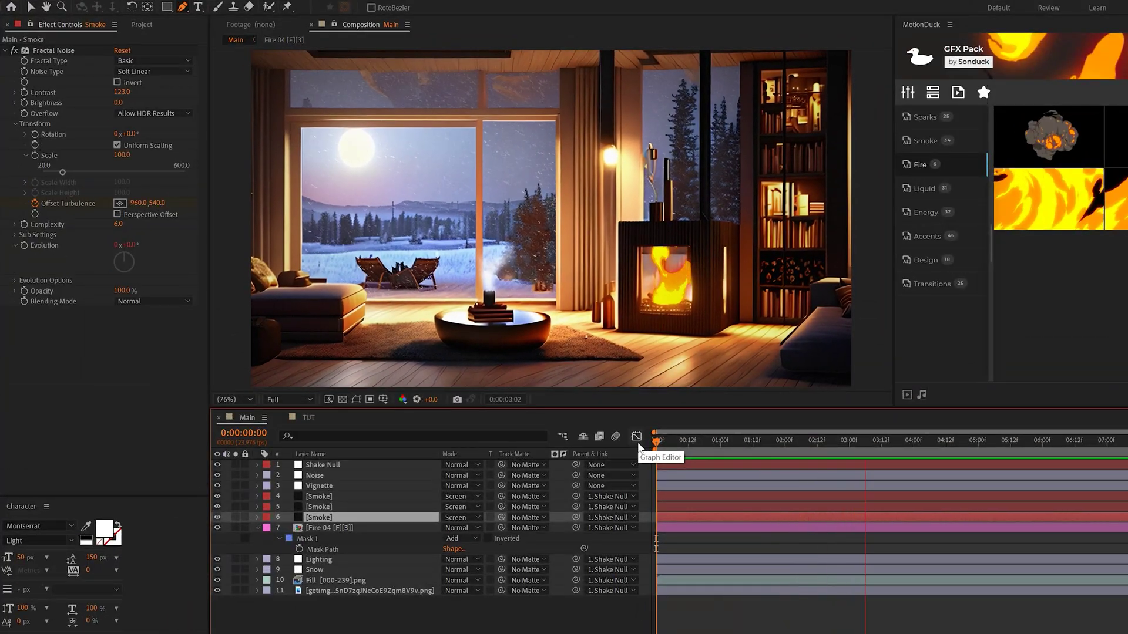
pyautogui.click(309, 415)
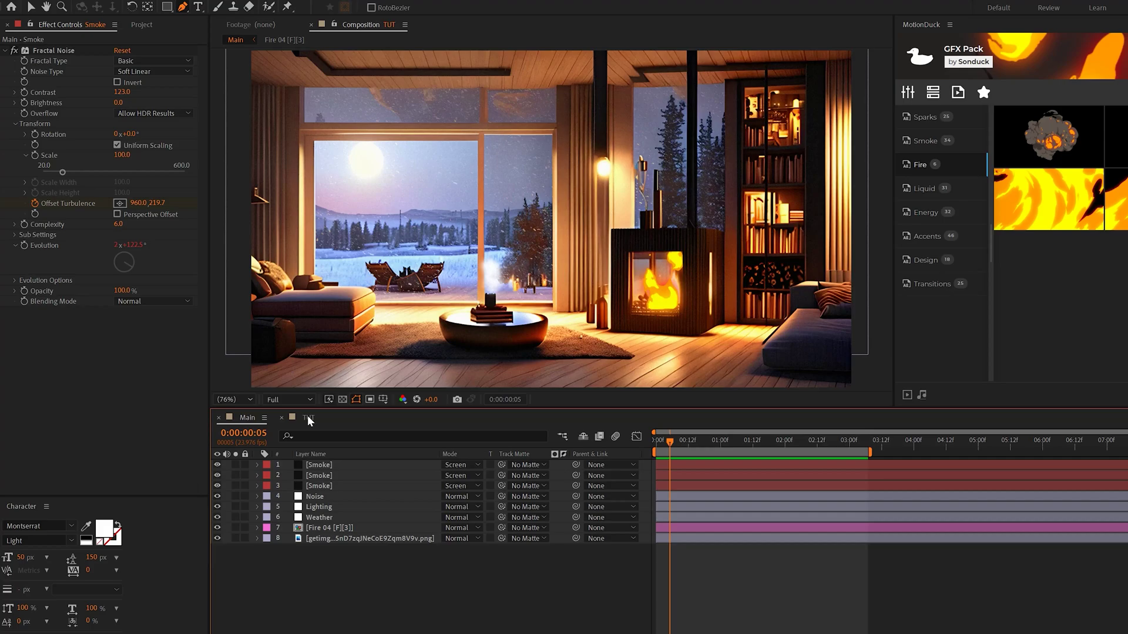
# Step: Add a null object and parent all other layers to Null 8
pyautogui.click(84, 10)
pyautogui.moveTo(276, 31)
pyautogui.click(393, 103)
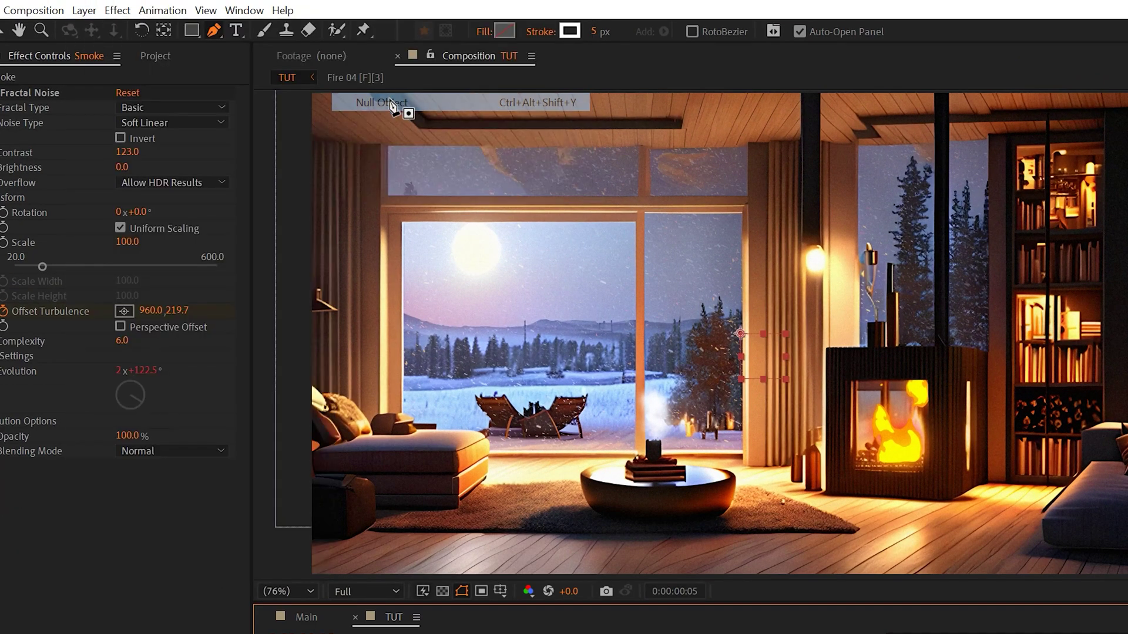
pyautogui.moveTo(316, 607); pyautogui.dragTo(276, 448)
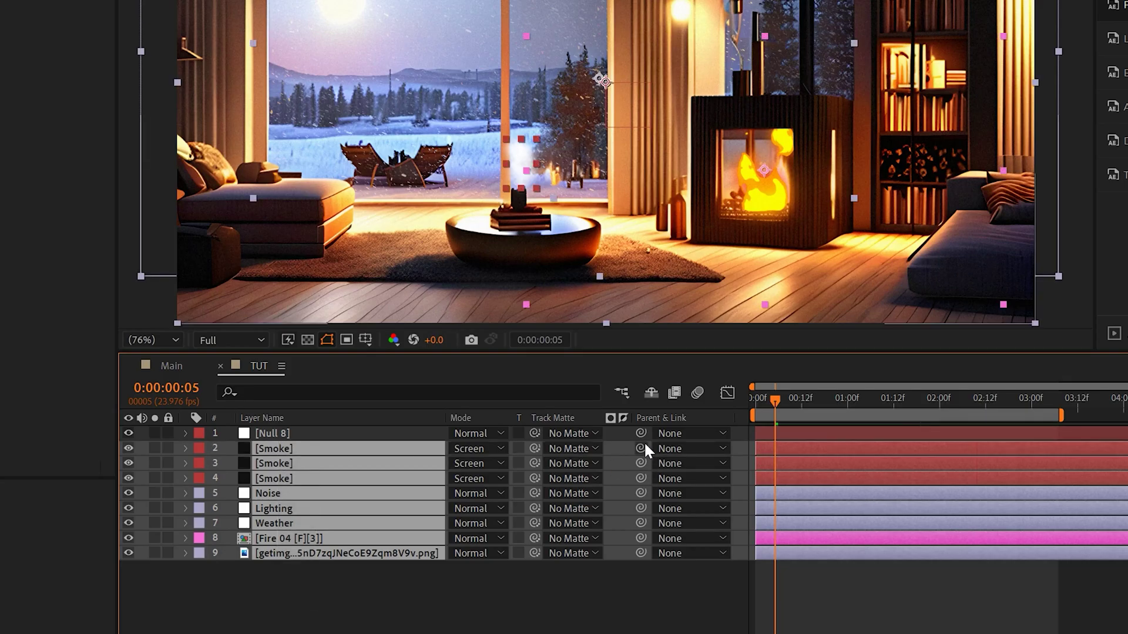
pyautogui.moveTo(640, 449); pyautogui.dragTo(282, 432)
# Step: Give Null 8's Position a wiggle(.5,50) expression
pyautogui.click(282, 432)
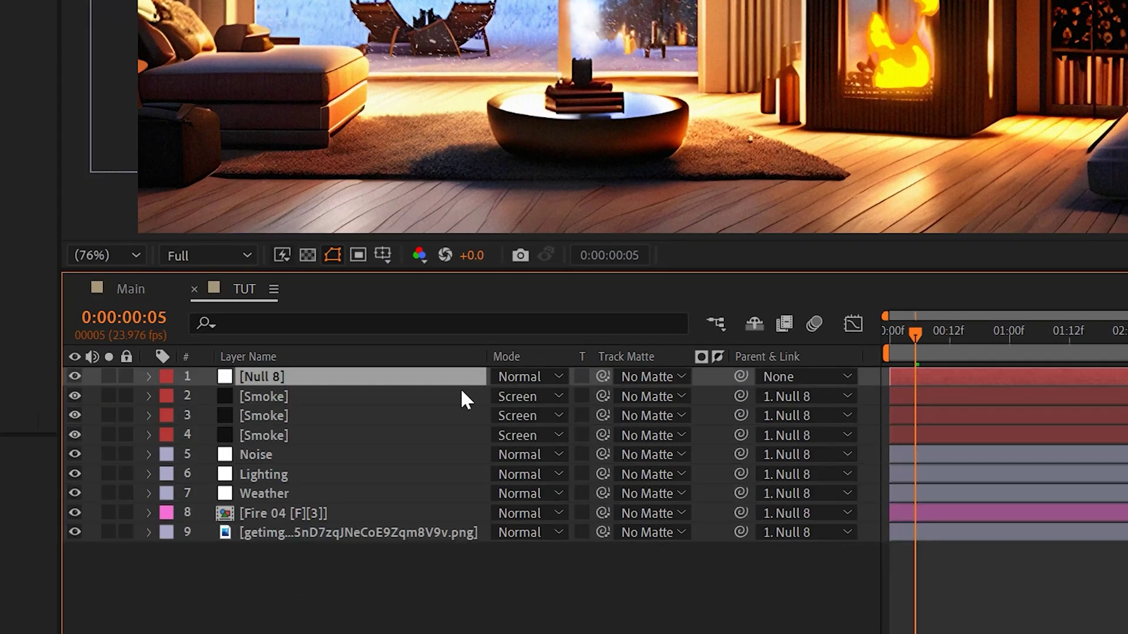
pyautogui.press('p')
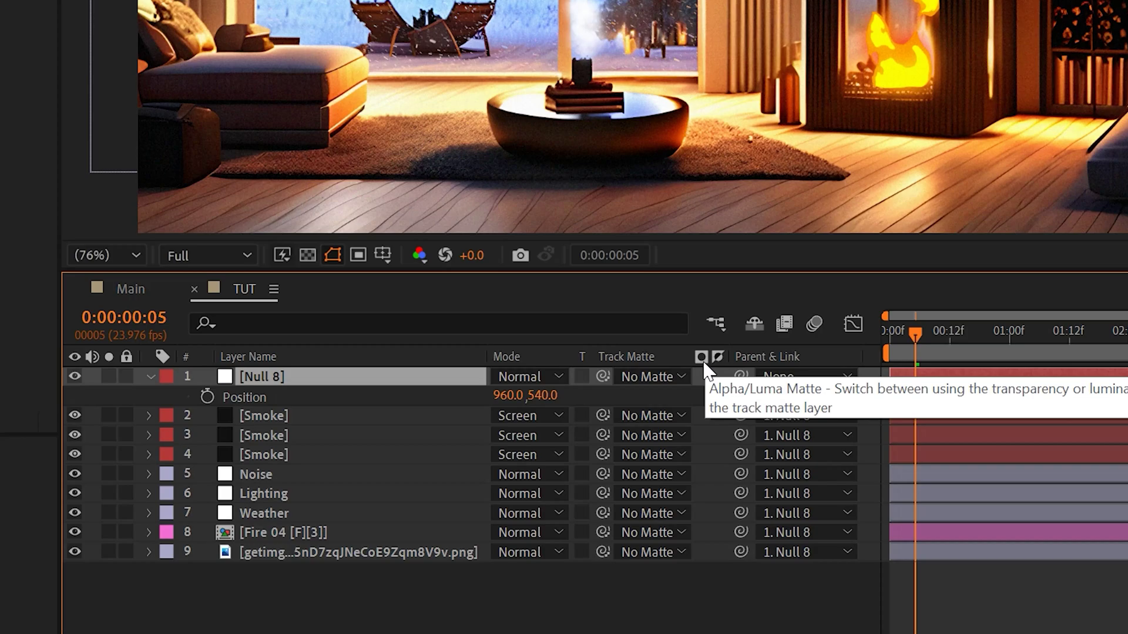
pyautogui.keyDown('alt'); pyautogui.click(208, 396); pyautogui.keyUp('alt')
pyautogui.write('wigg')
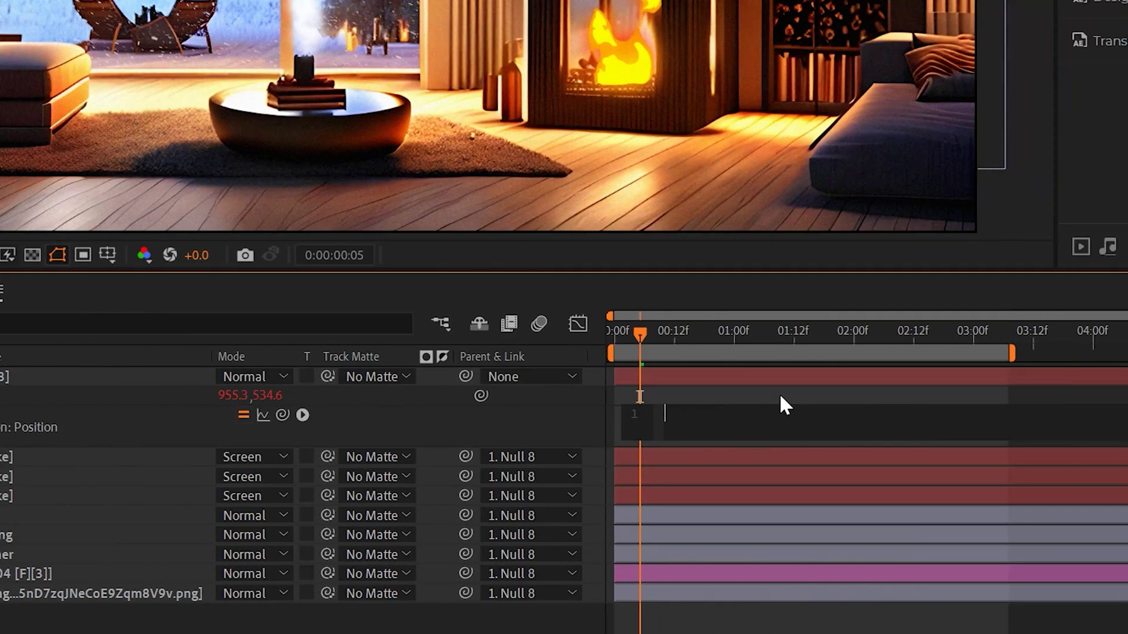
pyautogui.write('le(.5,50')
pyautogui.press('KP_Enter')
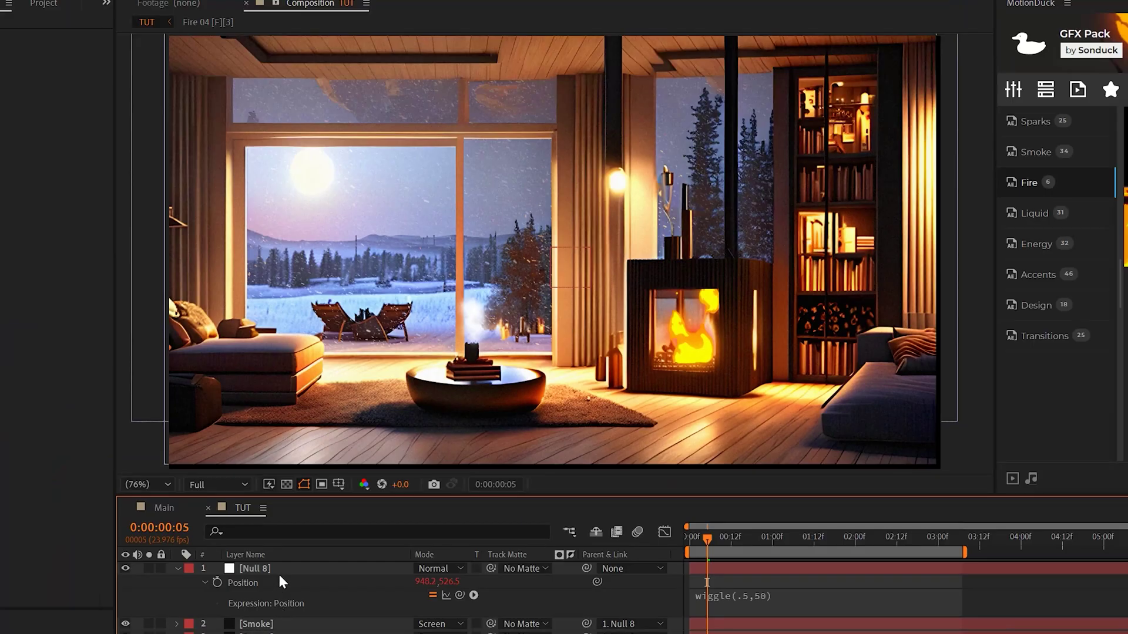
# Step: Scale Null 8 to 108% and preview the shaking cabin scene
pyautogui.click(280, 573)
pyautogui.press('s')
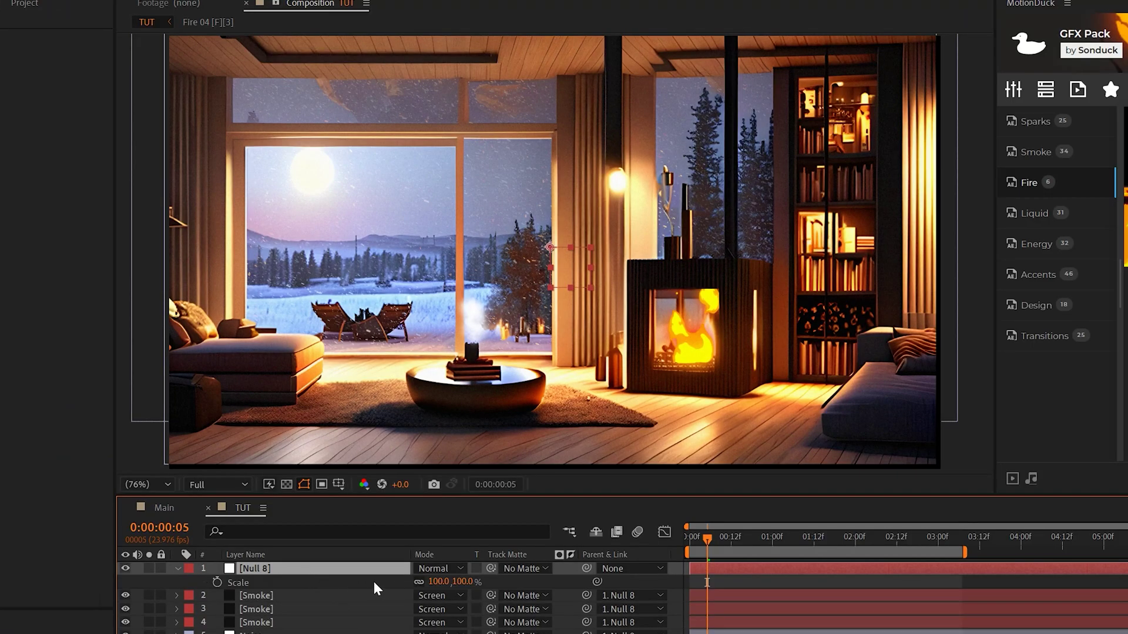
pyautogui.moveTo(445, 584); pyautogui.dragTo(449, 582)
pyautogui.press('F2')
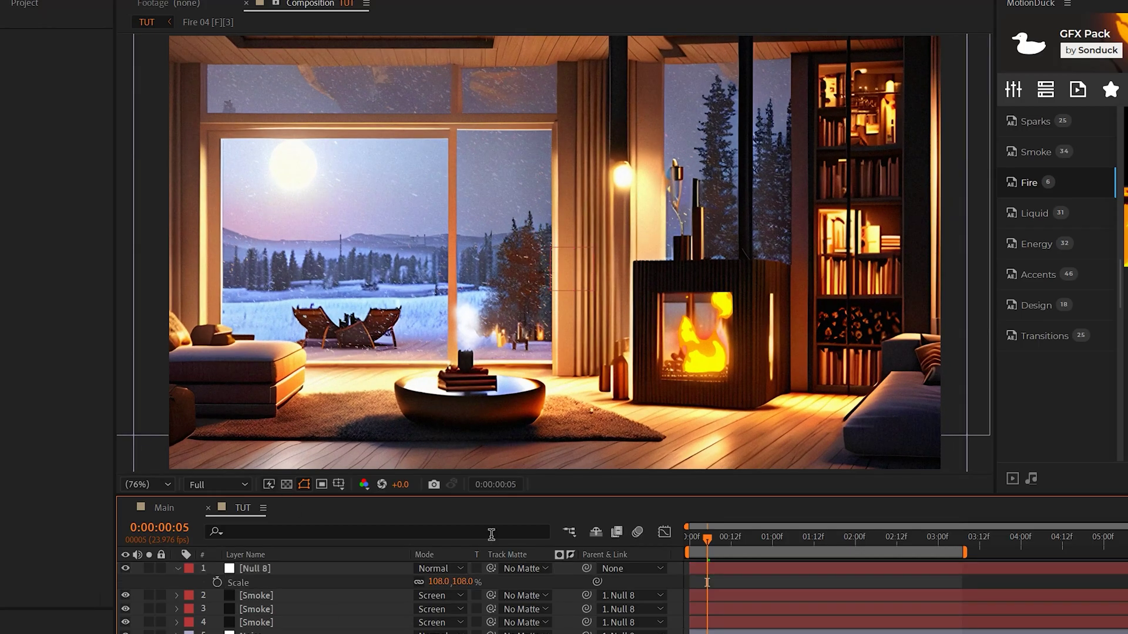
pyautogui.press('space')
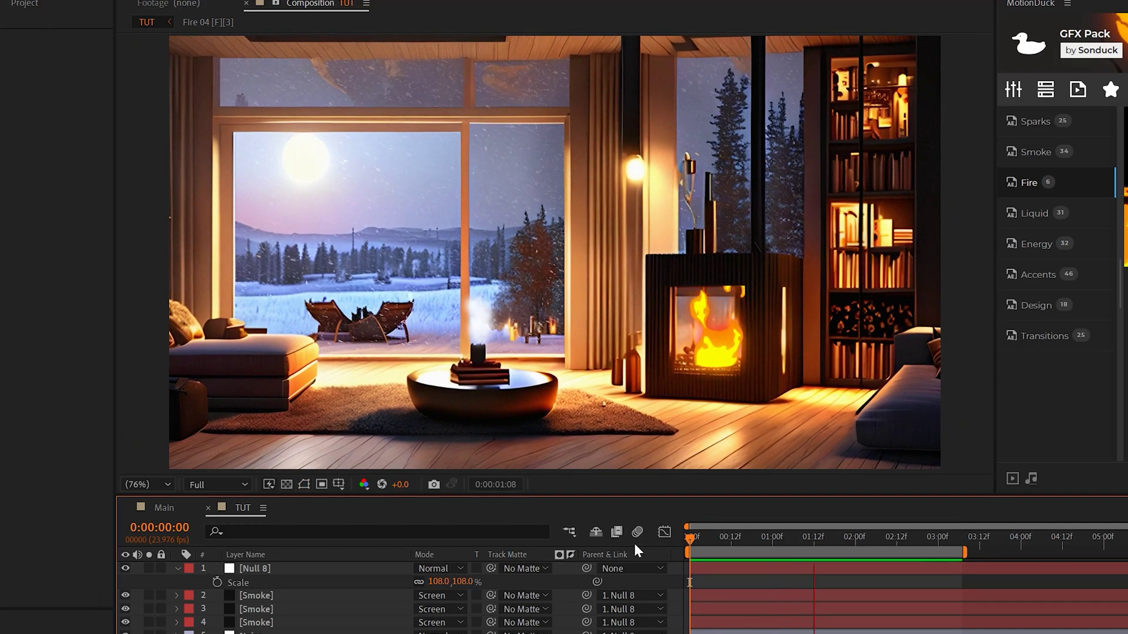